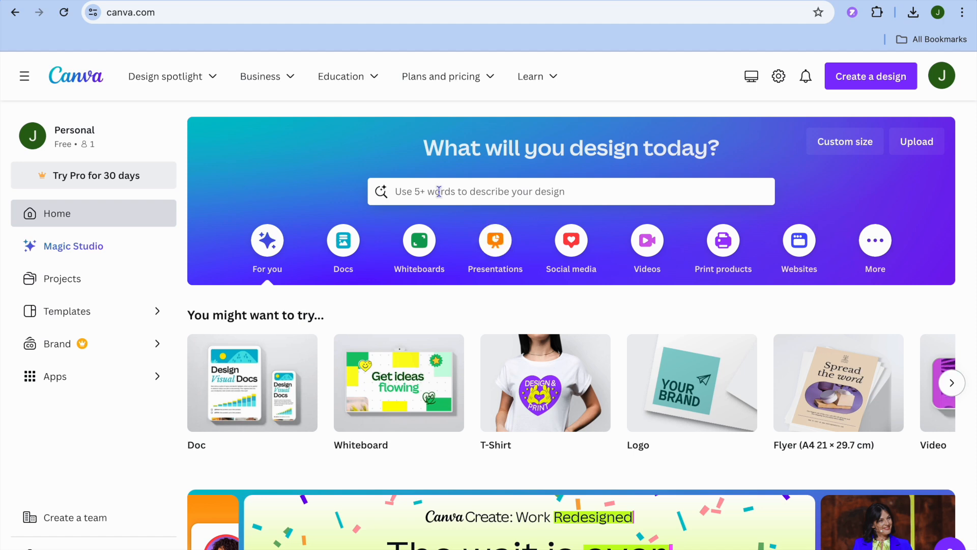
# Search the templates for "basketball jersey" and look through the resulting designs
pyautogui.moveTo(542, 387)
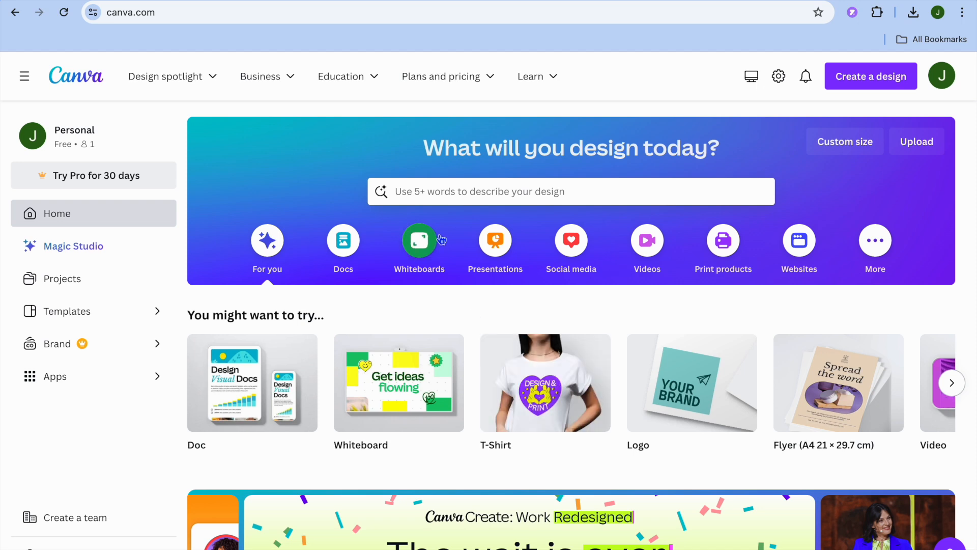
pyautogui.click(441, 197)
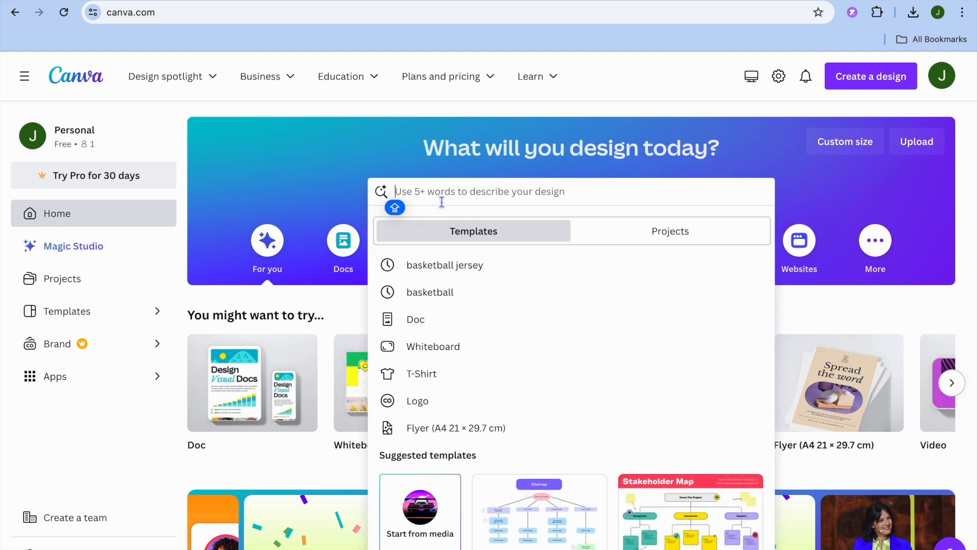
pyautogui.click(468, 270)
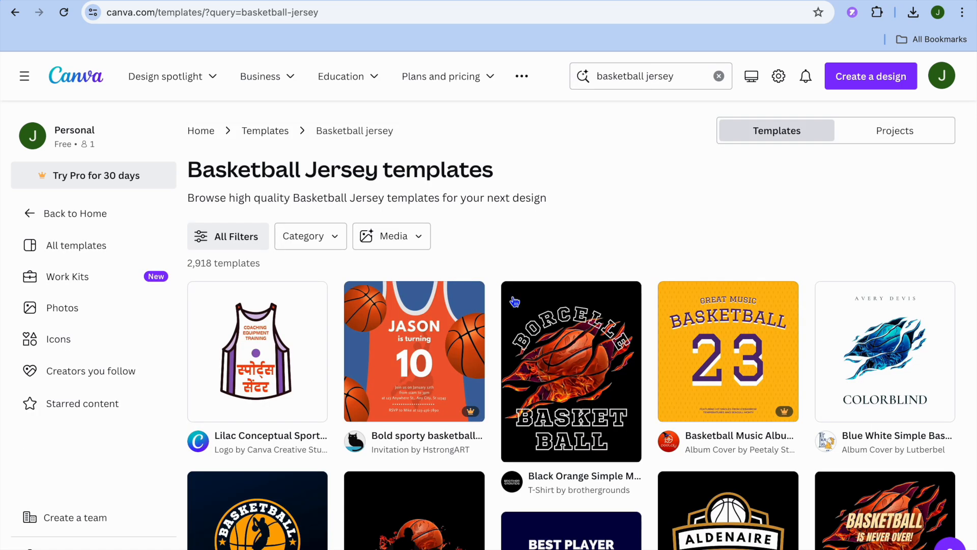
pyautogui.scroll(-2, 585, 301)
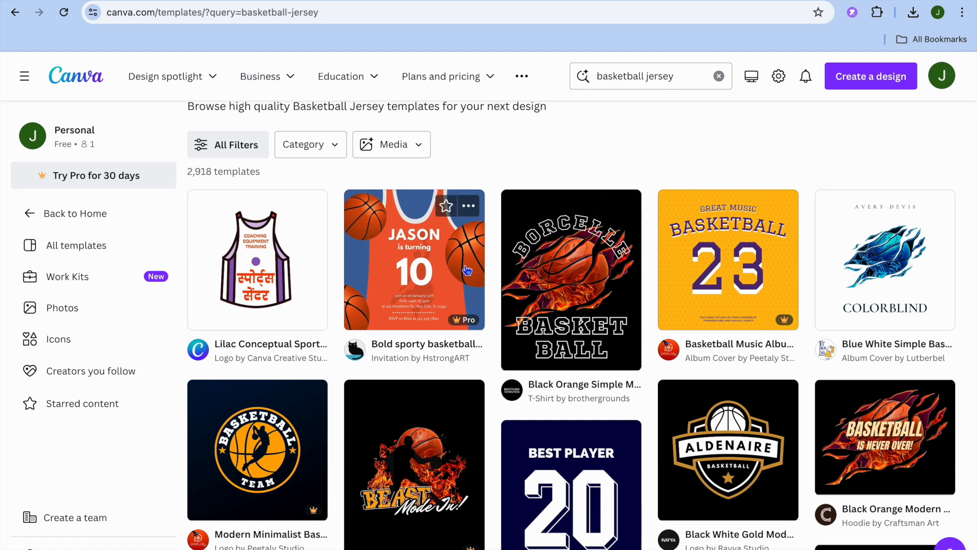
pyautogui.scroll(-2, 330, 337)
pyautogui.scroll(-1, 330, 337)
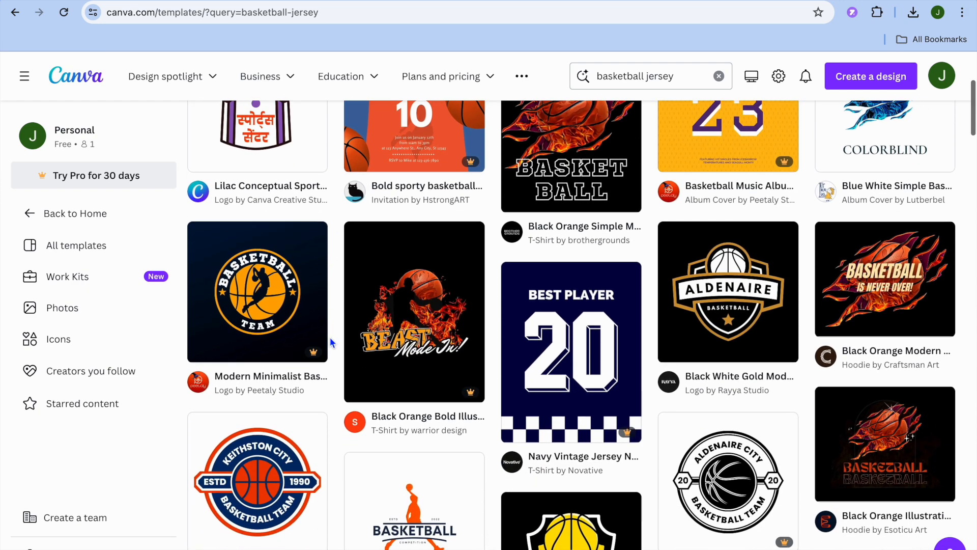
pyautogui.scroll(2, 416, 312)
pyautogui.scroll(1, 416, 312)
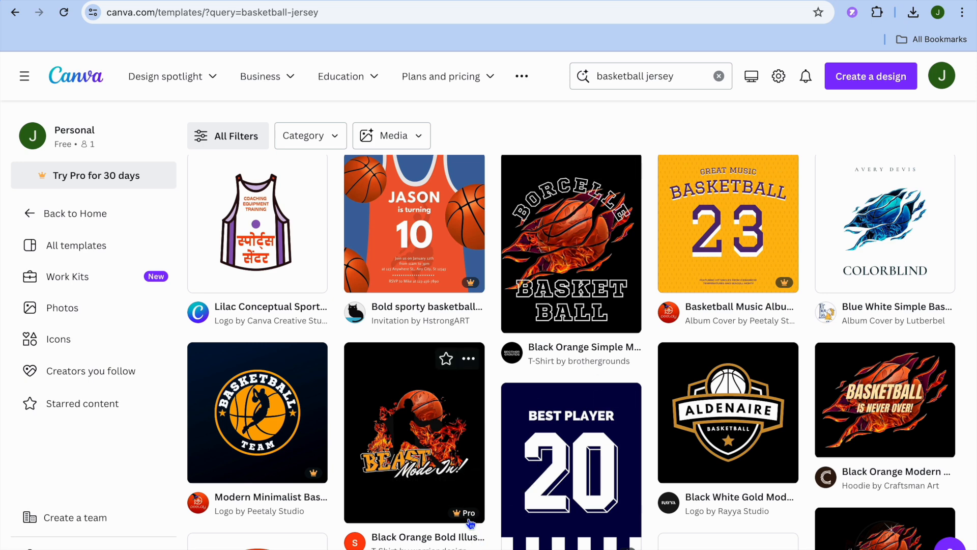
pyautogui.scroll(-5, 469, 523)
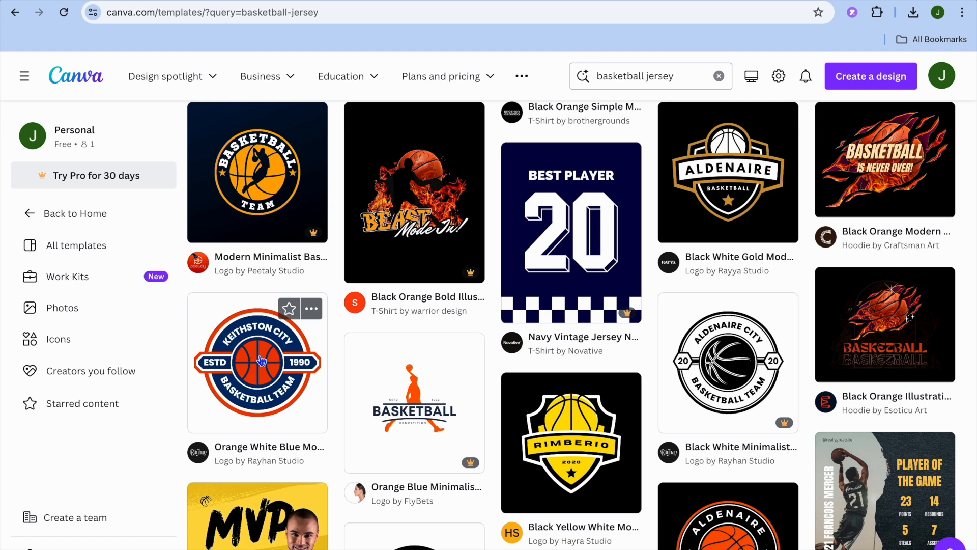
pyautogui.scroll(7, 261, 360)
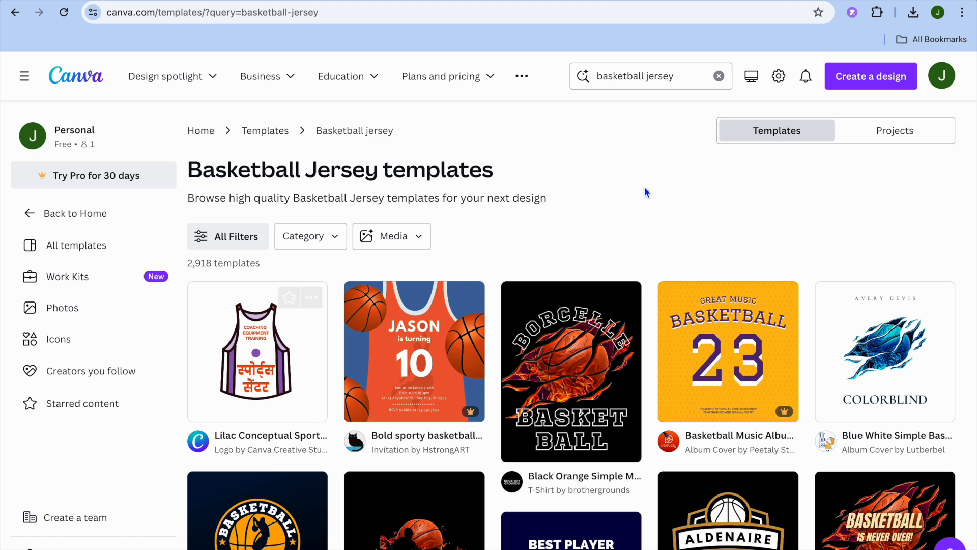
# Look through the Logo templates and return to the basketball jersey template results
pyautogui.click(718, 76)
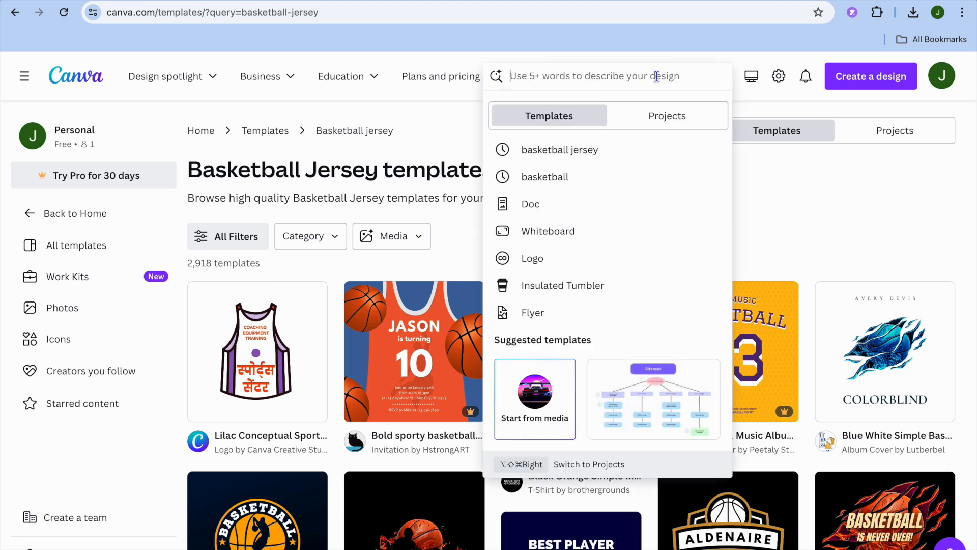
pyautogui.click(542, 258)
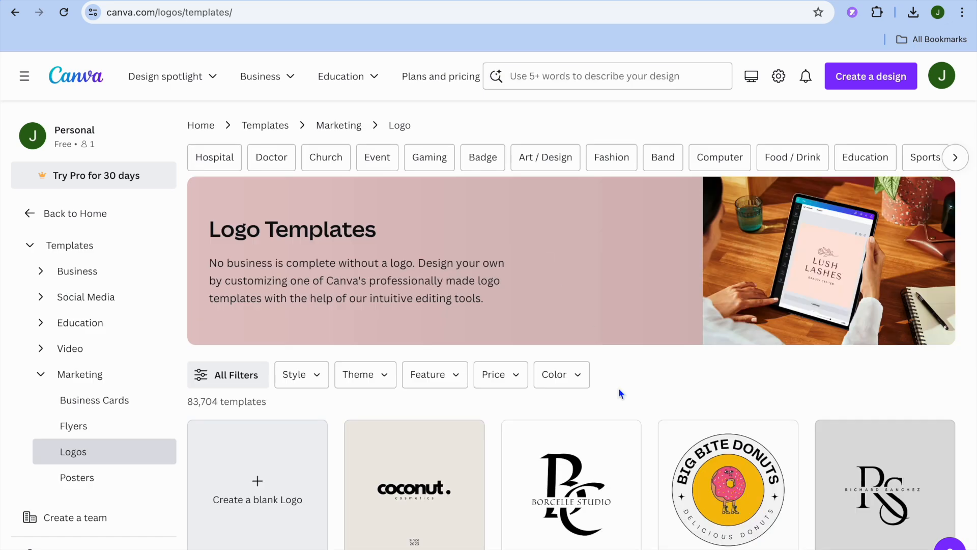
pyautogui.scroll(-8, 627, 435)
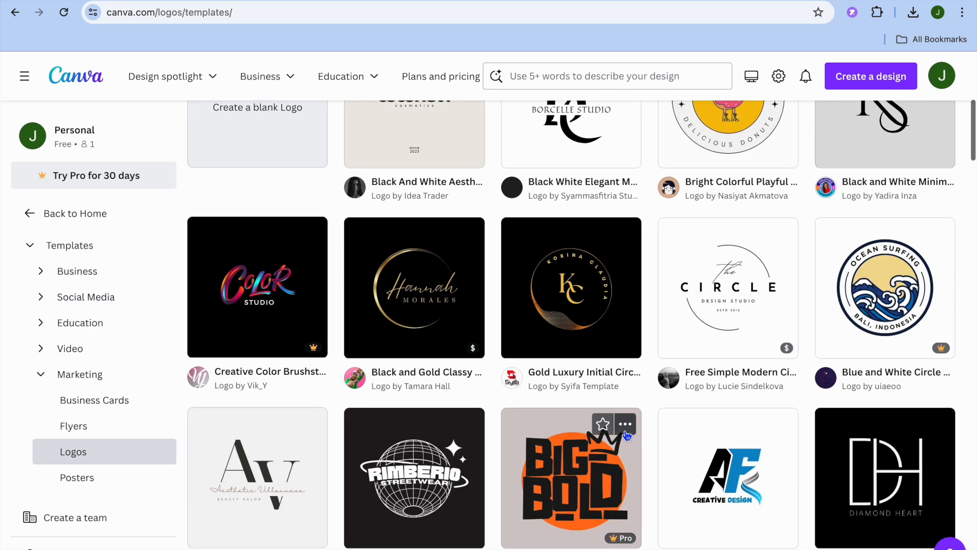
pyautogui.scroll(-3, 627, 435)
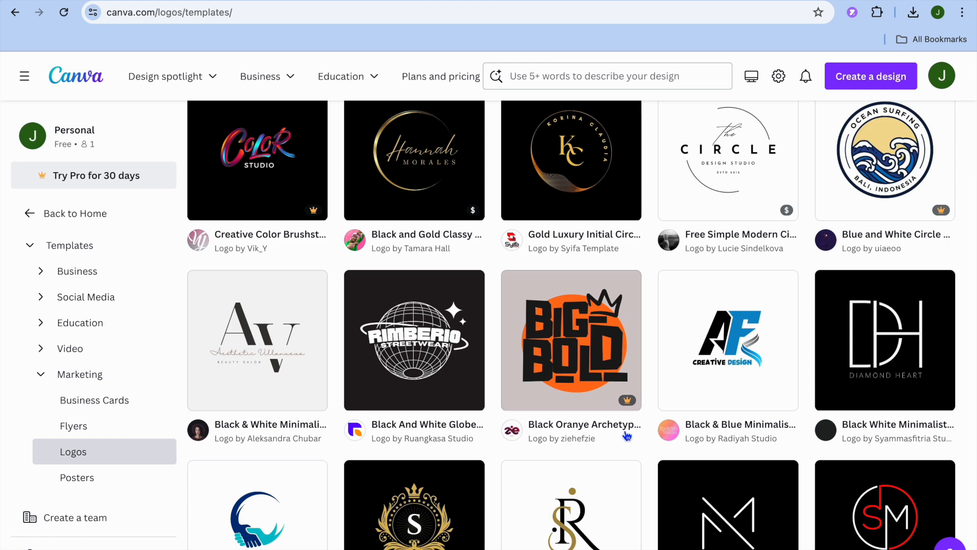
pyautogui.scroll(2, 627, 435)
pyautogui.scroll(1, 627, 436)
pyautogui.scroll(6, 695, 304)
pyautogui.scroll(3, 694, 303)
pyautogui.click(14, 17)
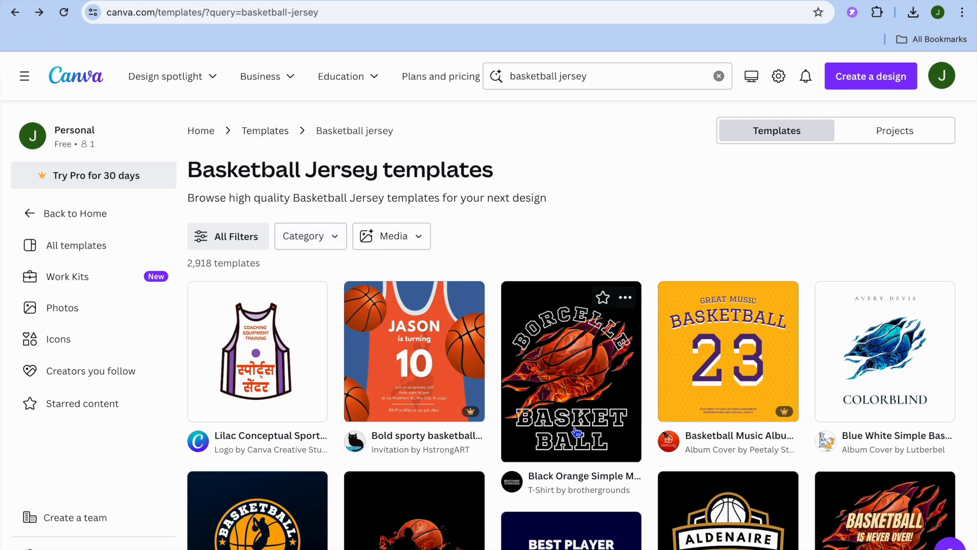
# Open the "Black Orange Modern Basketball Sports Hoodie" template for customizing
pyautogui.scroll(-2, 577, 431)
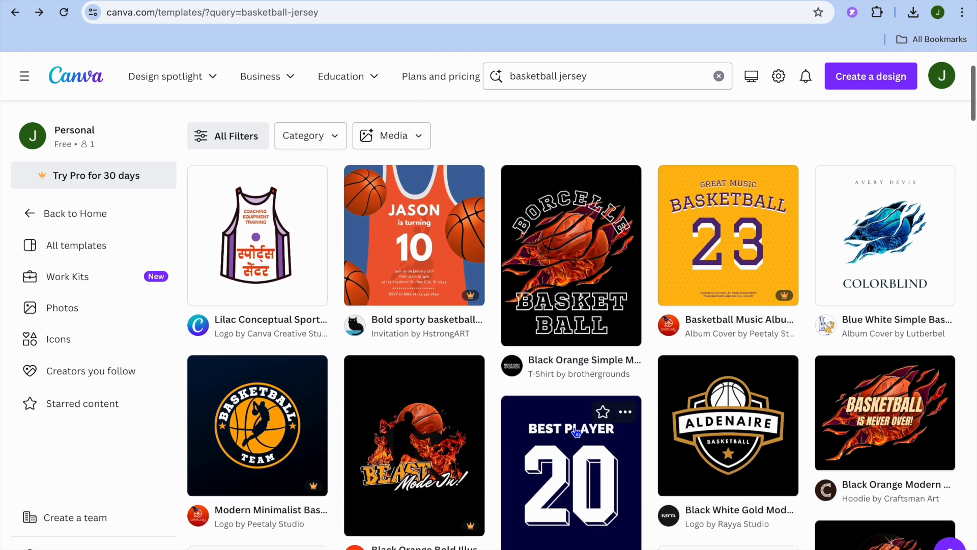
pyautogui.click(883, 402)
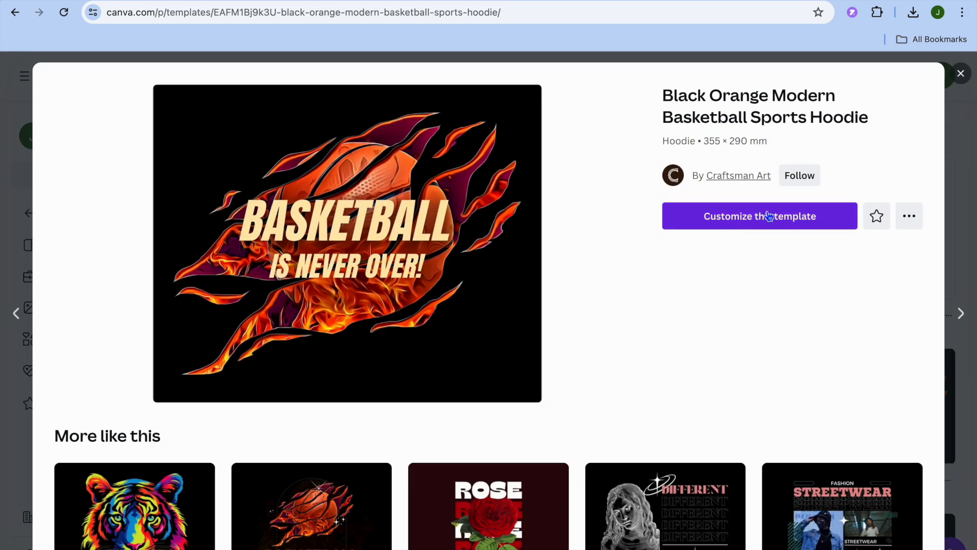
pyautogui.click(762, 225)
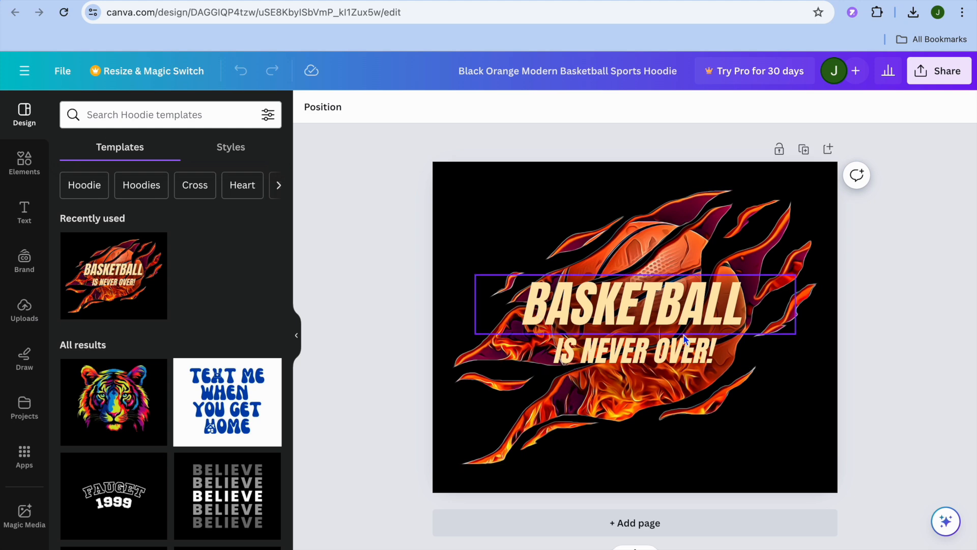
# Replace the BASKETBALL headline text with "SIMPLE"
pyautogui.click(569, 291)
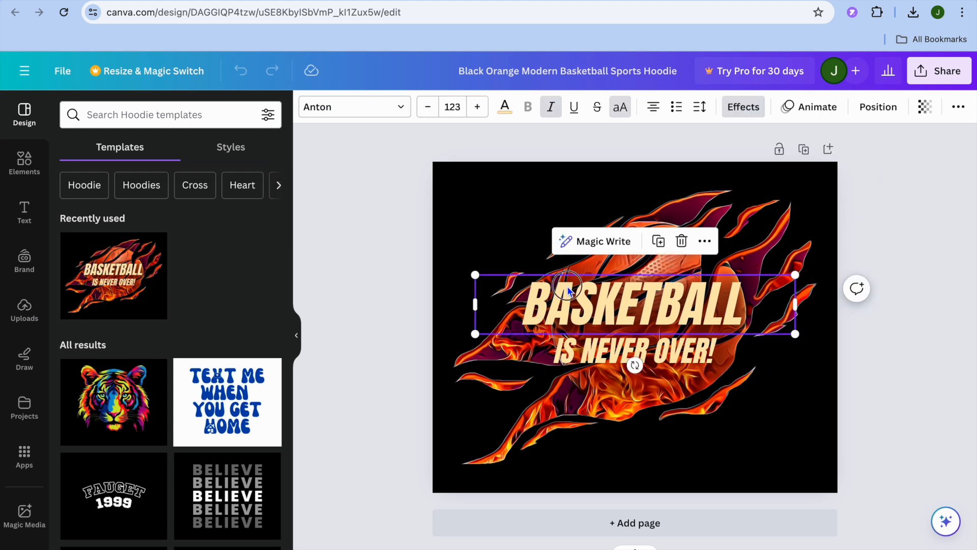
pyautogui.click(564, 290)
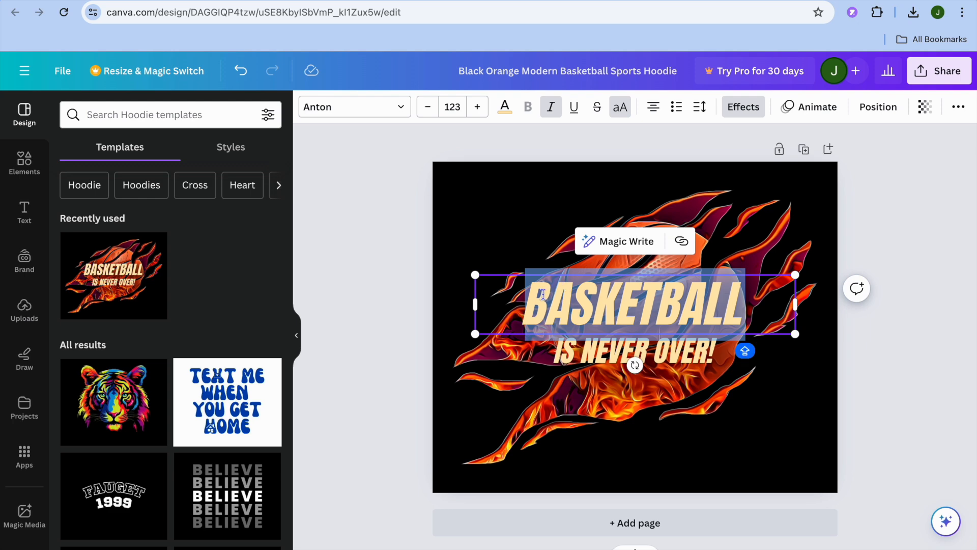
pyautogui.write('SIMPL')
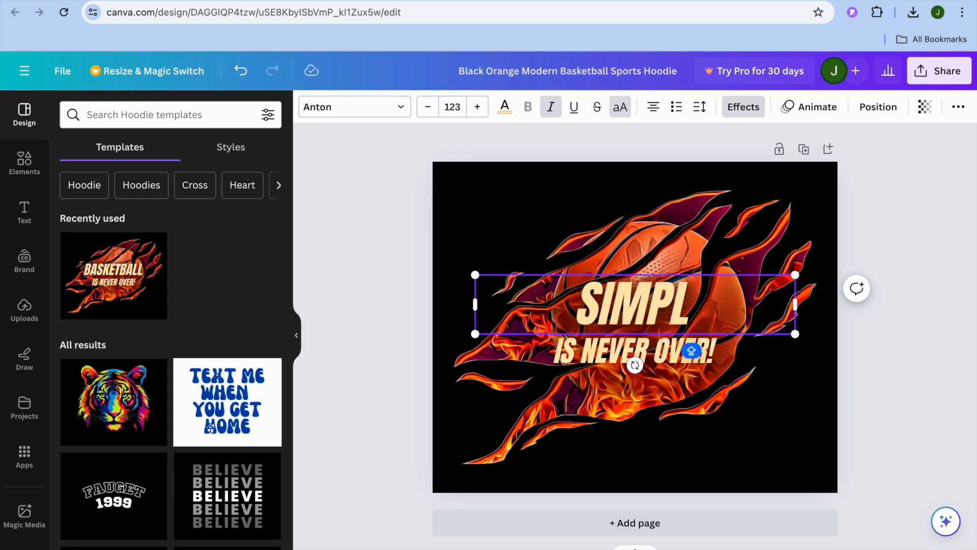
pyautogui.write('E')
pyautogui.click(579, 358)
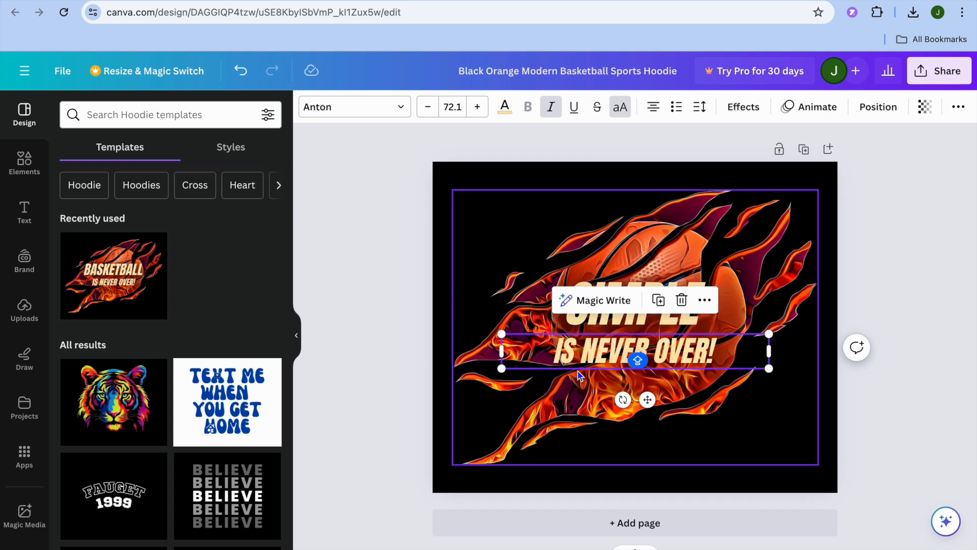
pyautogui.click(585, 350)
pyautogui.click(621, 380)
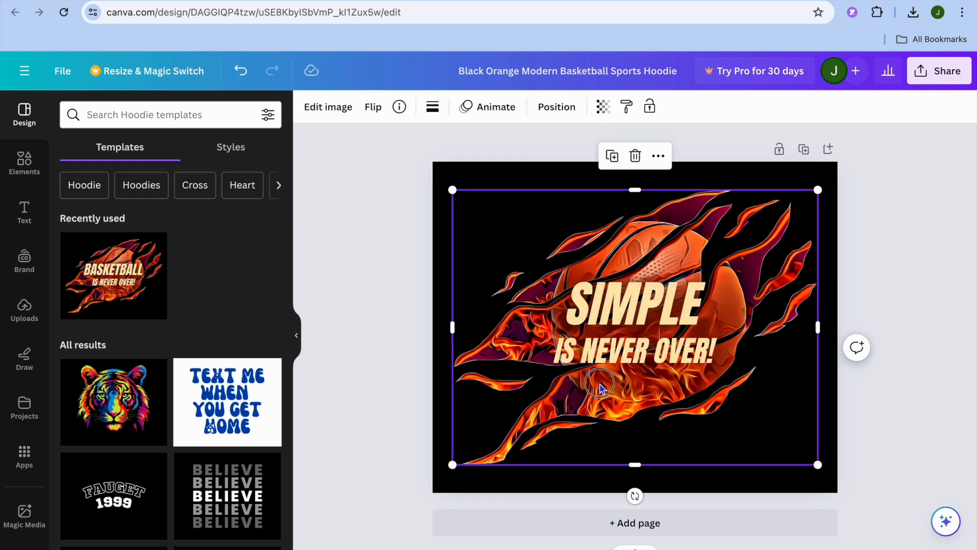
# Color the SIMPLE headline and the "IS NEVER OVER!" line dark green, after trying red and a lighter green on the headline
pyautogui.click(633, 315)
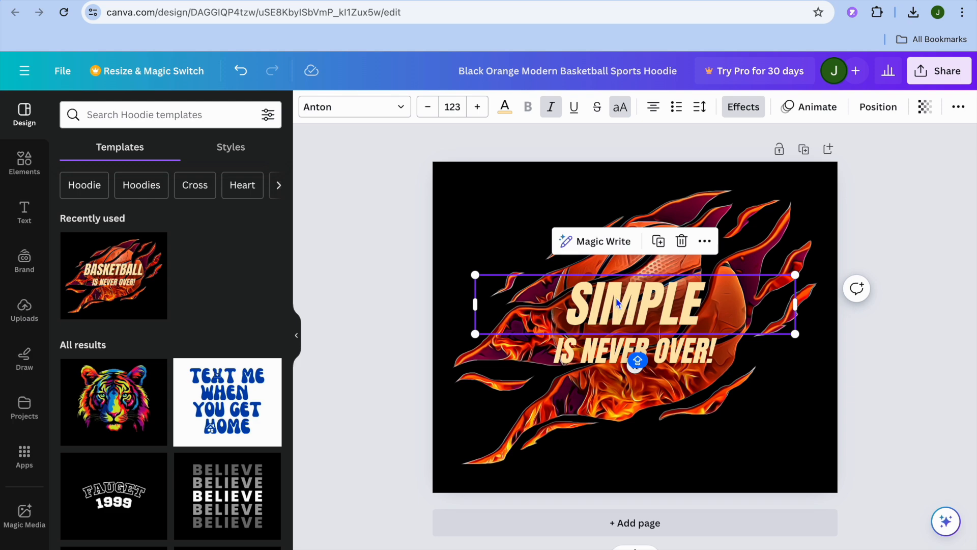
pyautogui.click(505, 108)
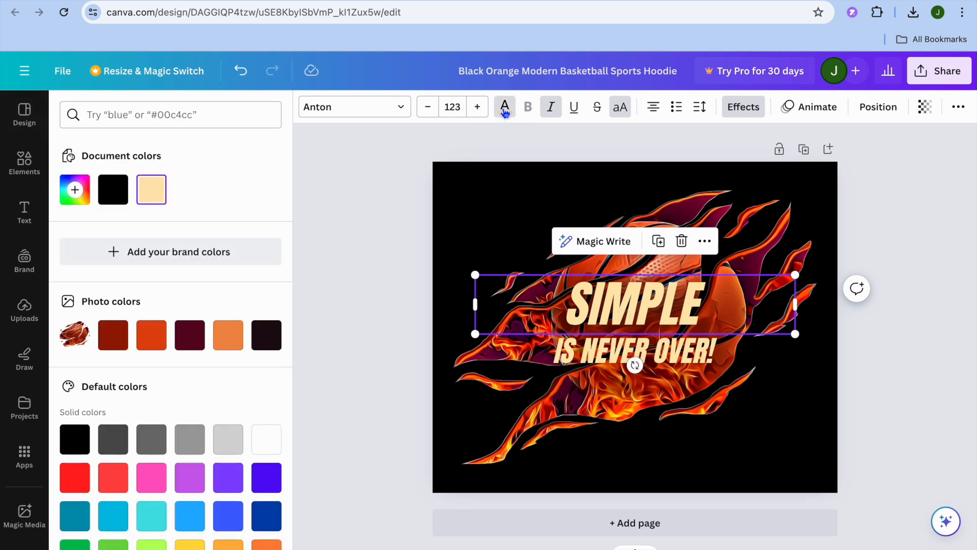
pyautogui.scroll(-2, 222, 402)
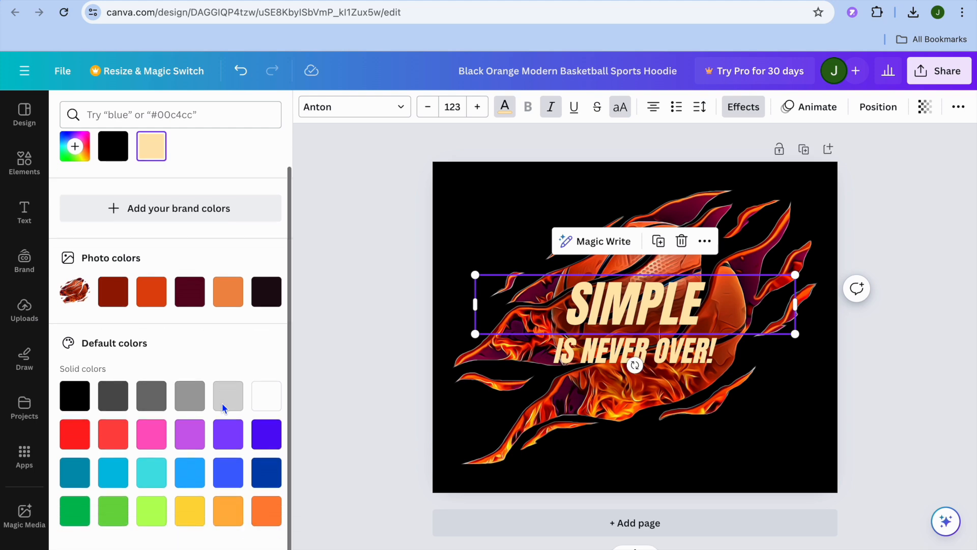
pyautogui.click(74, 433)
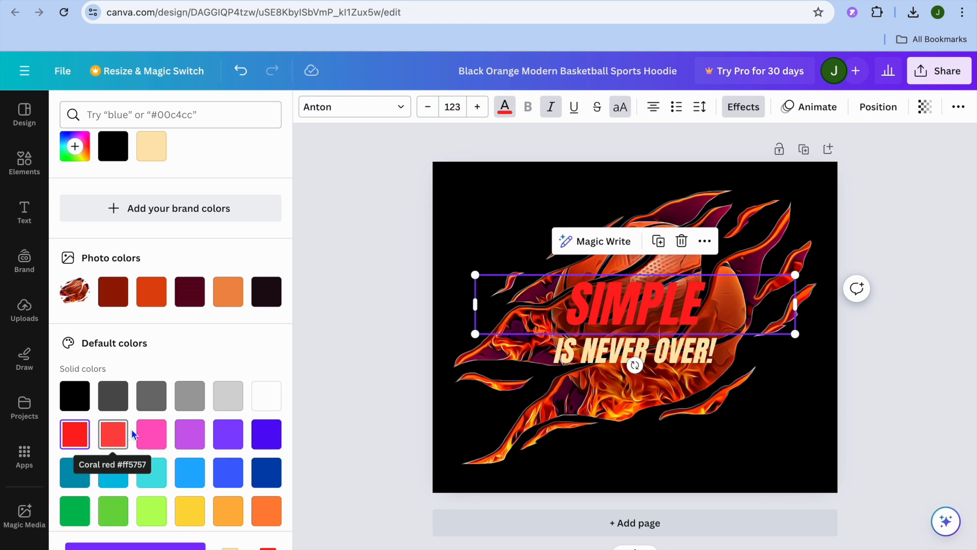
pyautogui.click(111, 514)
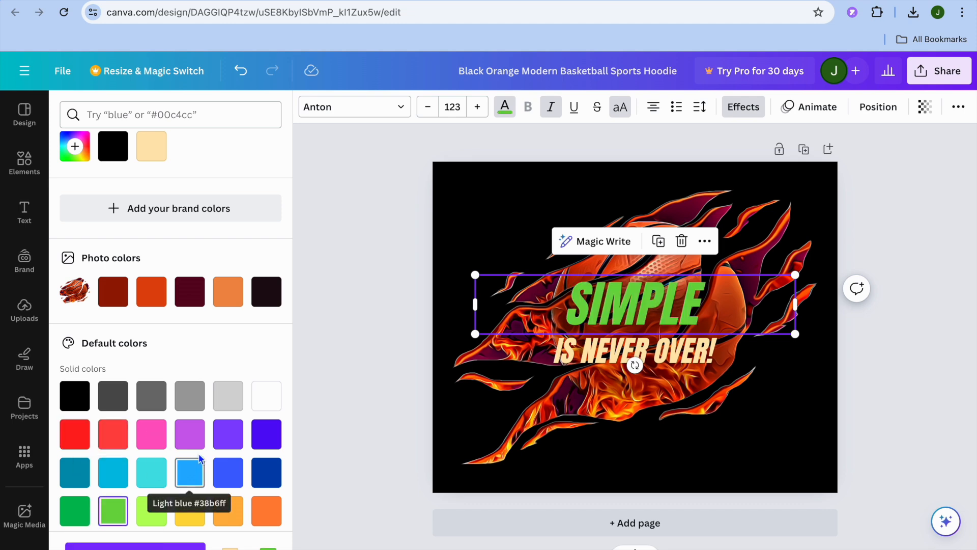
pyautogui.click(84, 507)
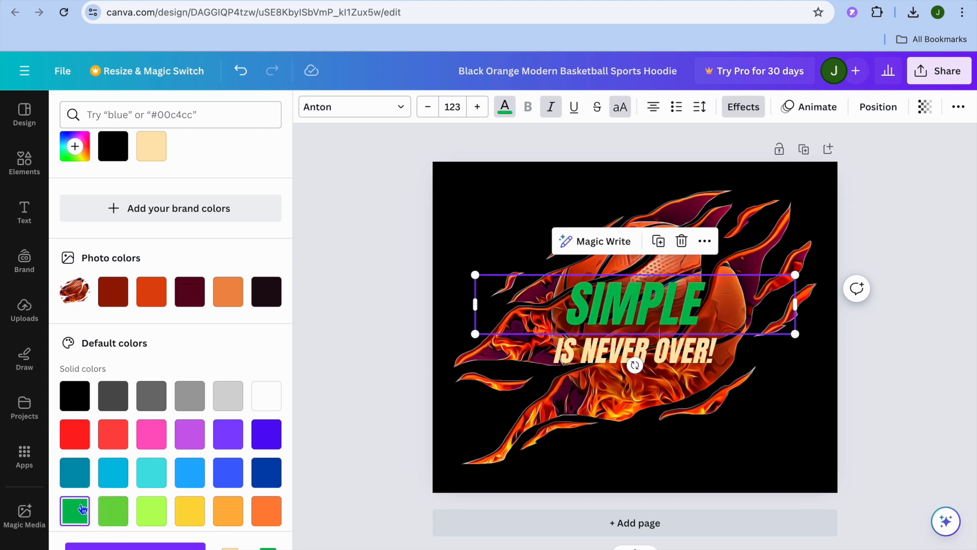
pyautogui.click(615, 356)
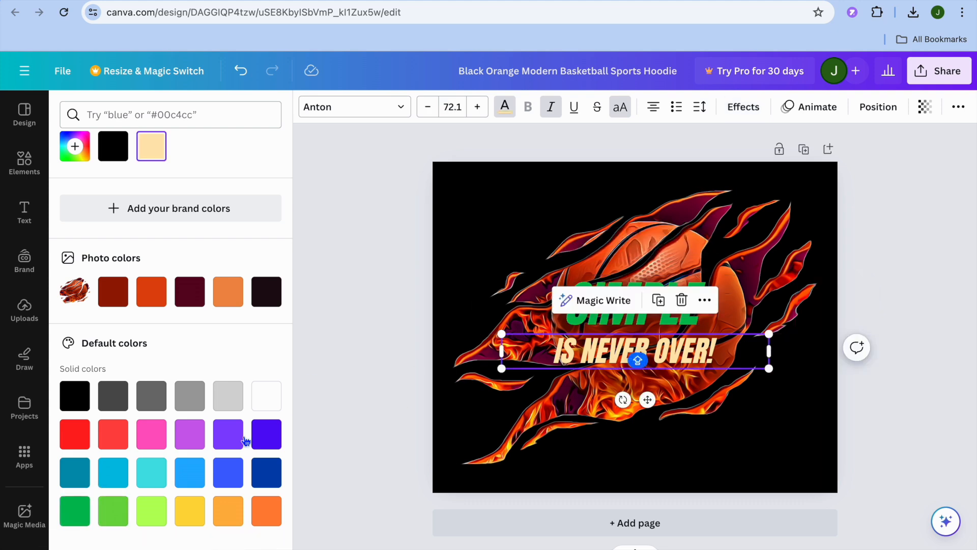
pyautogui.click(70, 515)
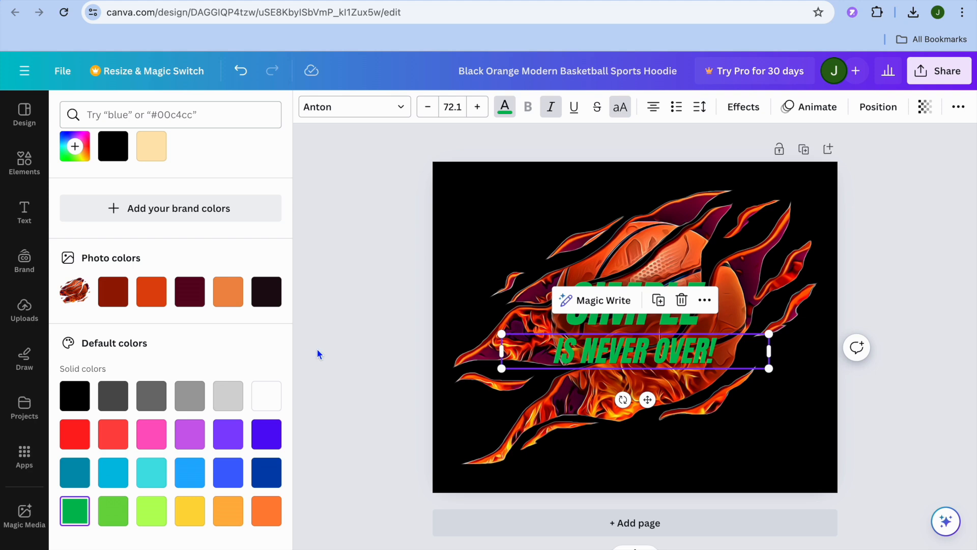
# Change the font of both the "IS NEVER OVER!" line and the SIMPLE headline to Gagalin
pyautogui.click(400, 108)
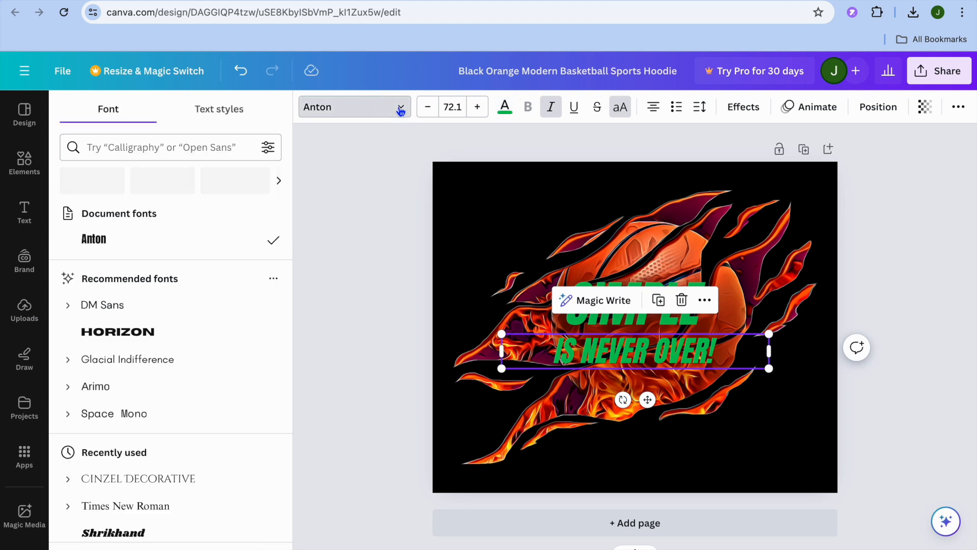
pyautogui.scroll(-5, 199, 362)
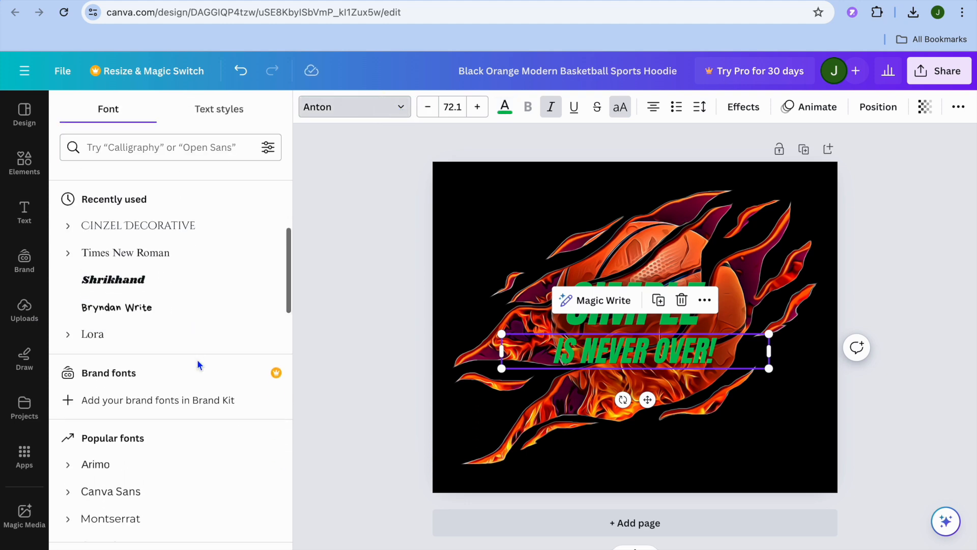
pyautogui.scroll(-5, 197, 364)
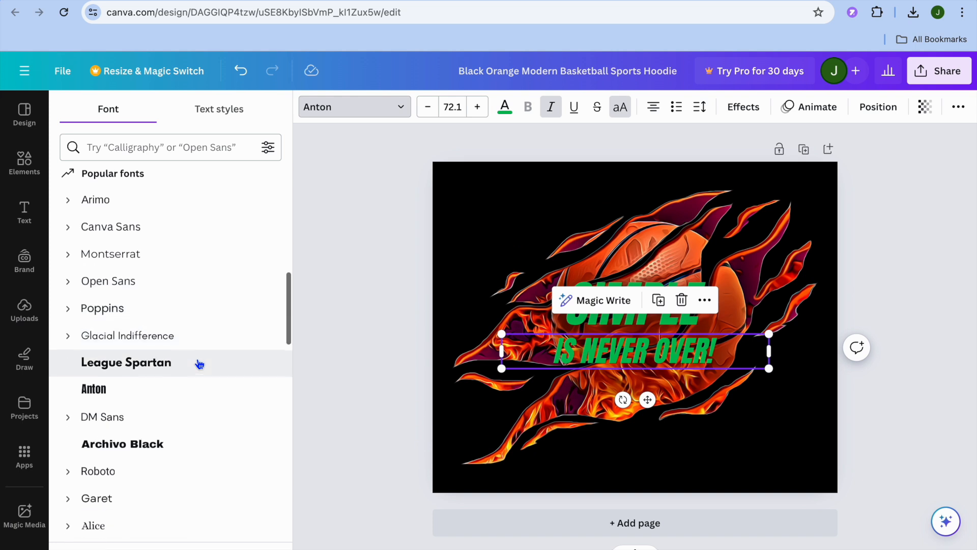
pyautogui.scroll(-5, 199, 365)
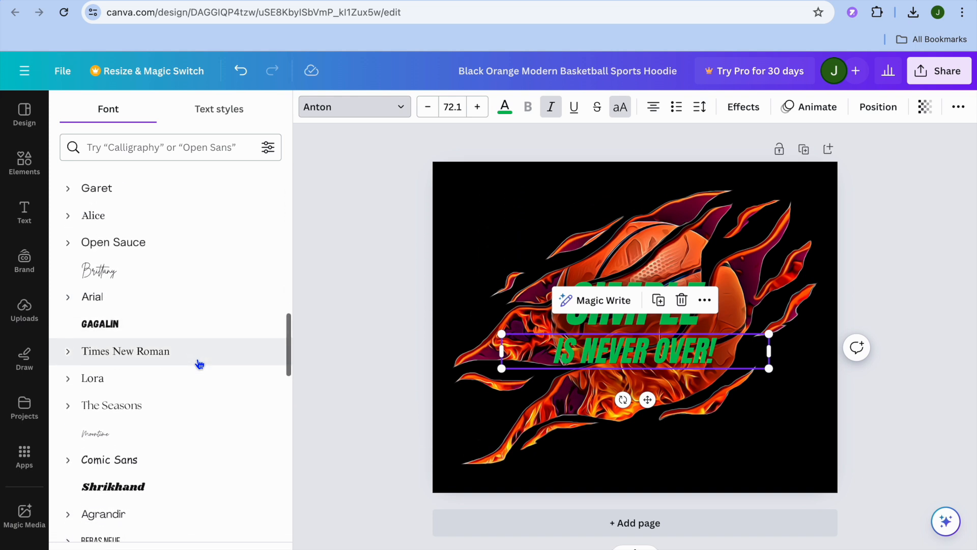
pyautogui.click(166, 326)
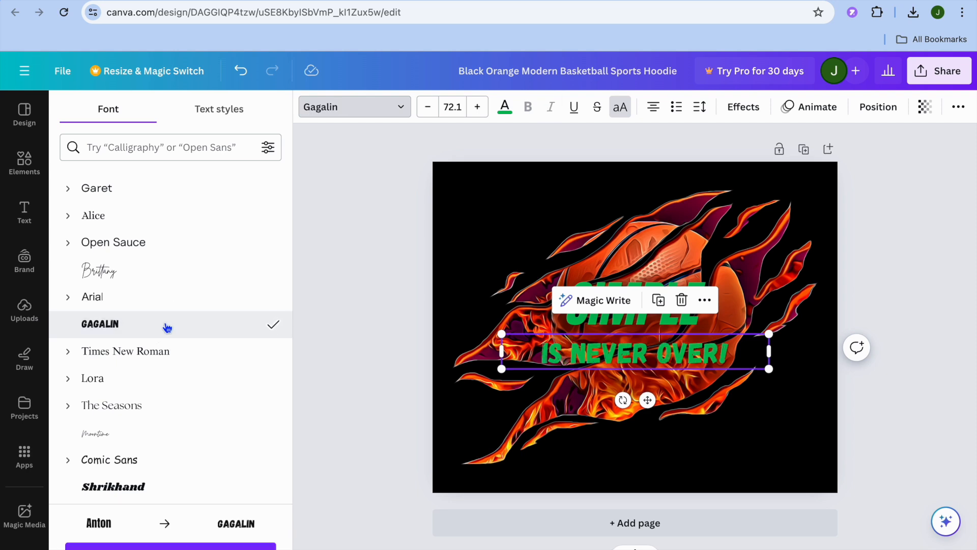
pyautogui.click(565, 322)
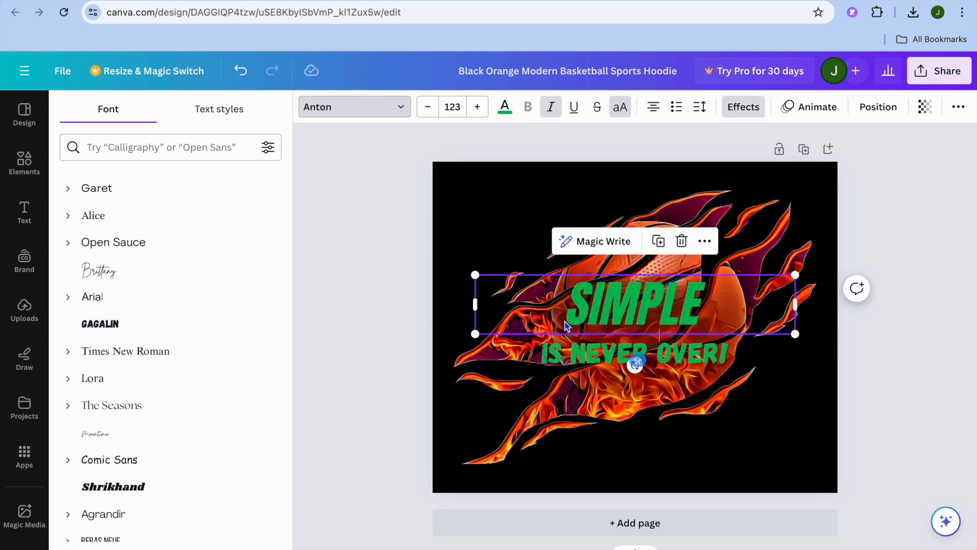
pyautogui.click(100, 324)
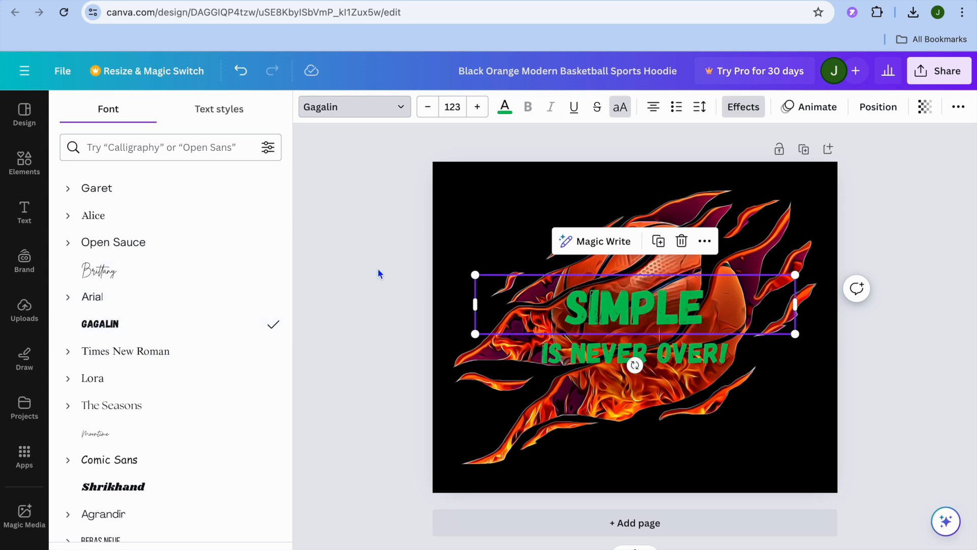
# Download the finished hoodie design as a PNG at size 1
pyautogui.click(633, 407)
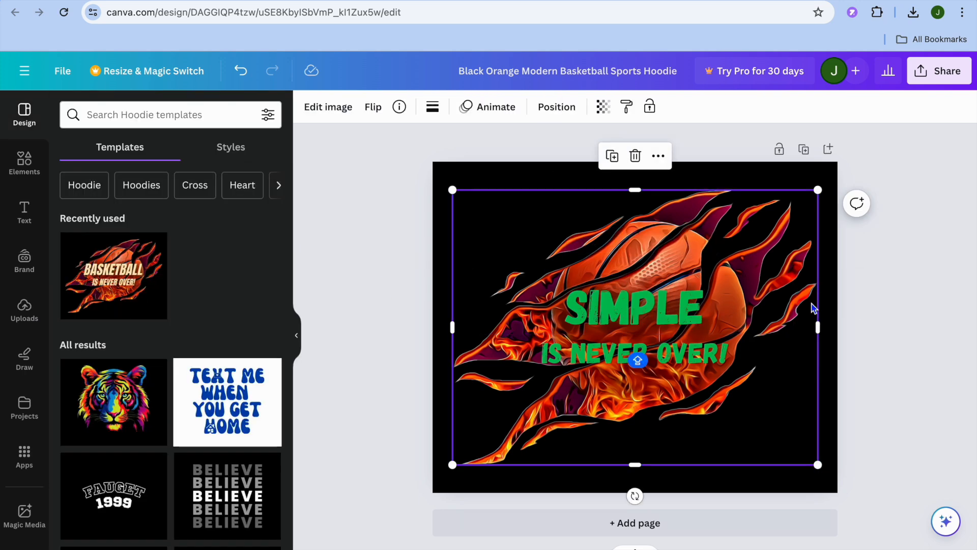
pyautogui.click(932, 82)
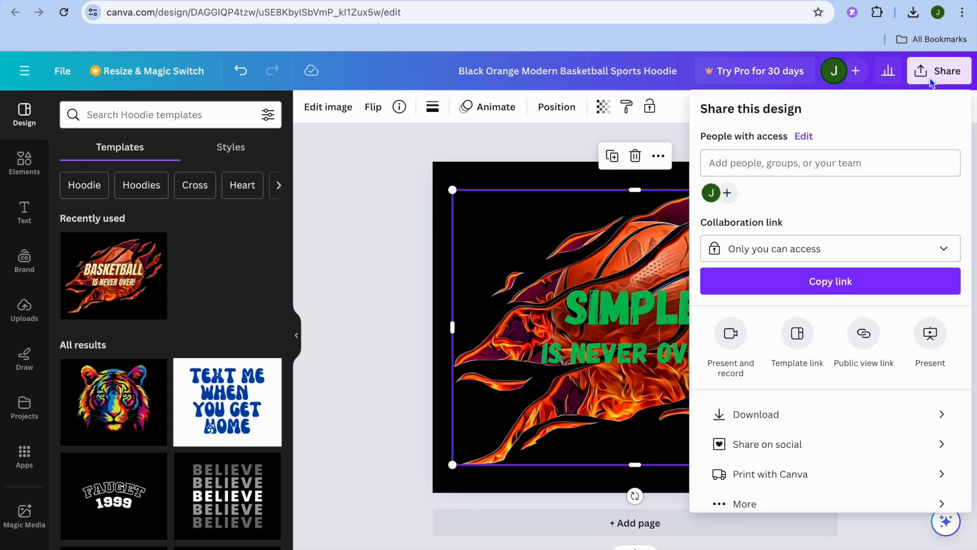
pyautogui.click(820, 414)
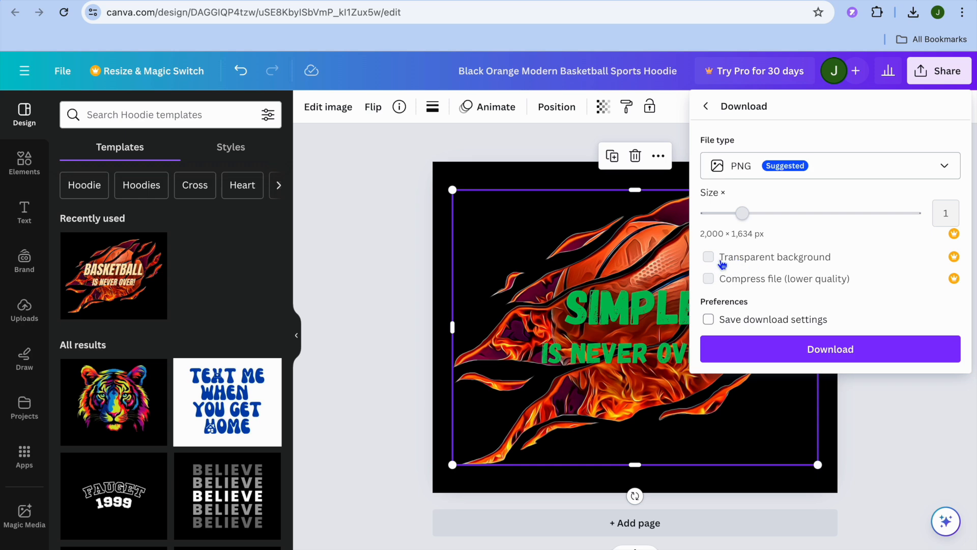
pyautogui.click(762, 351)
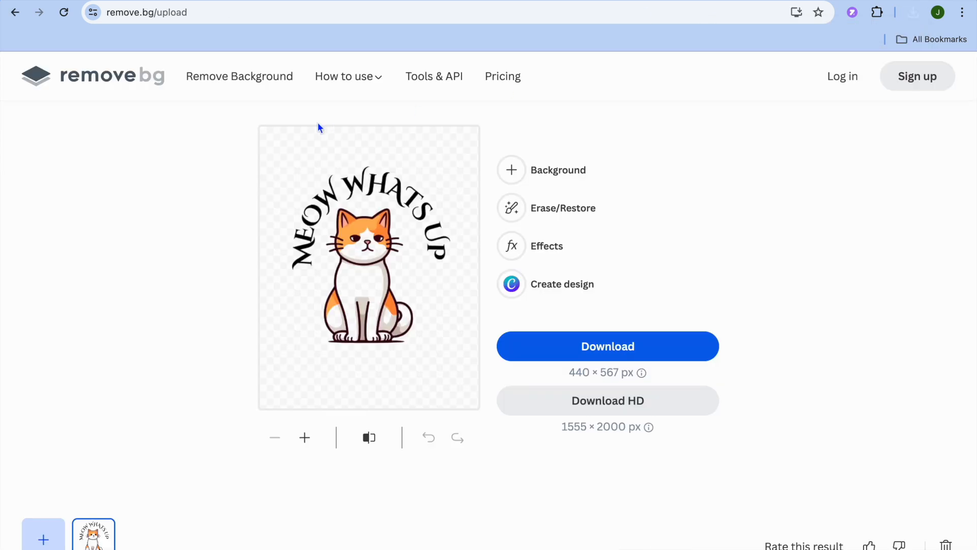
# Switch to remove.bg, upload "Black Orange Modern Basketball Sports Hoodie.png" for background removal, and download the standard 553 × 451 px cutout
pyautogui.click(92, 84)
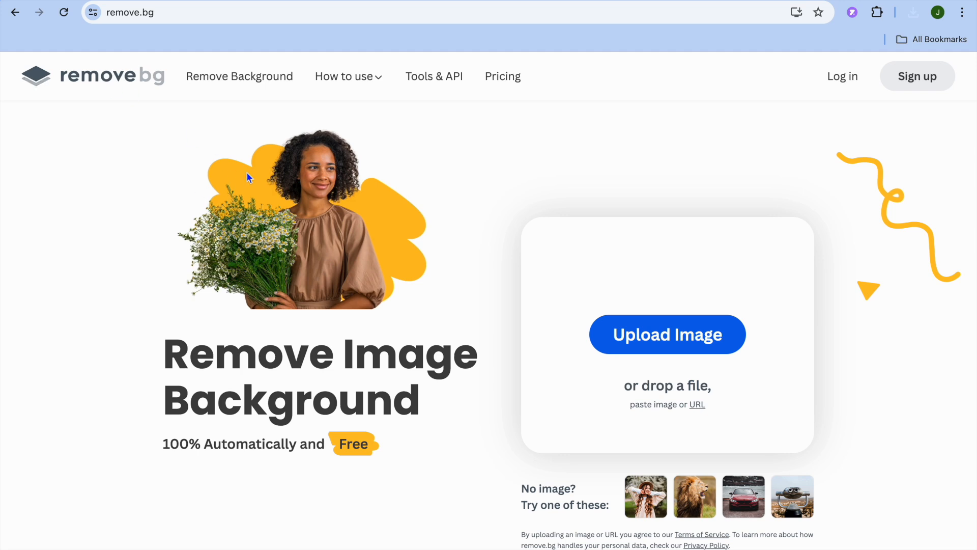
pyautogui.click(680, 339)
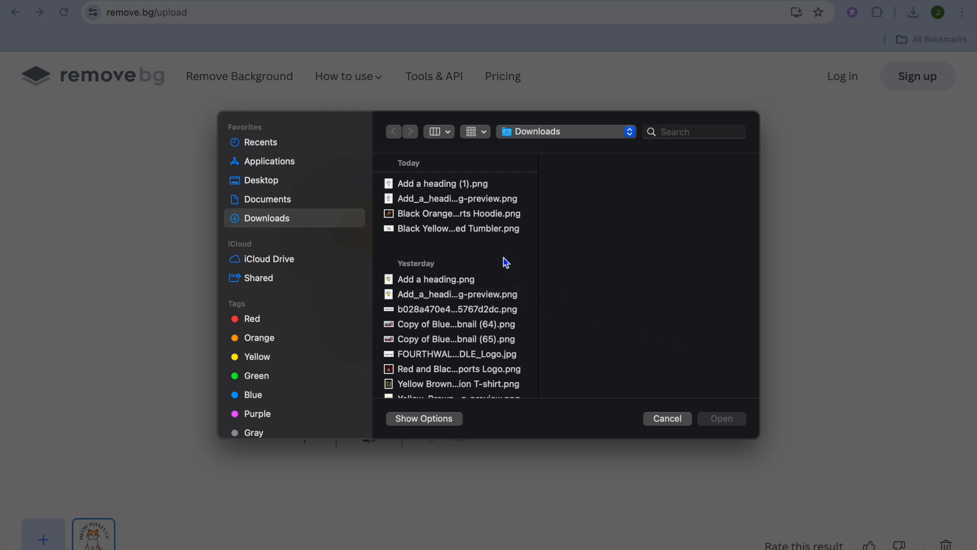
pyautogui.click(484, 219)
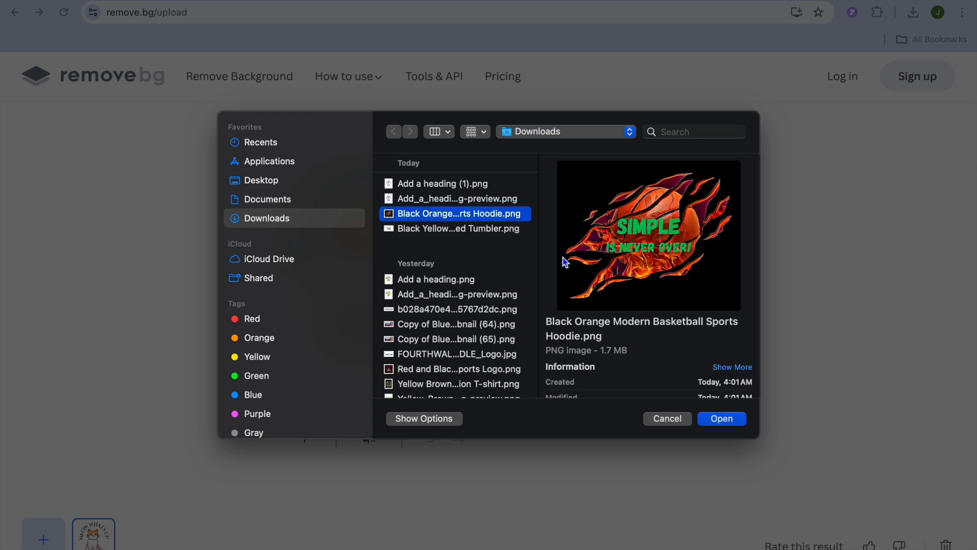
pyautogui.click(736, 420)
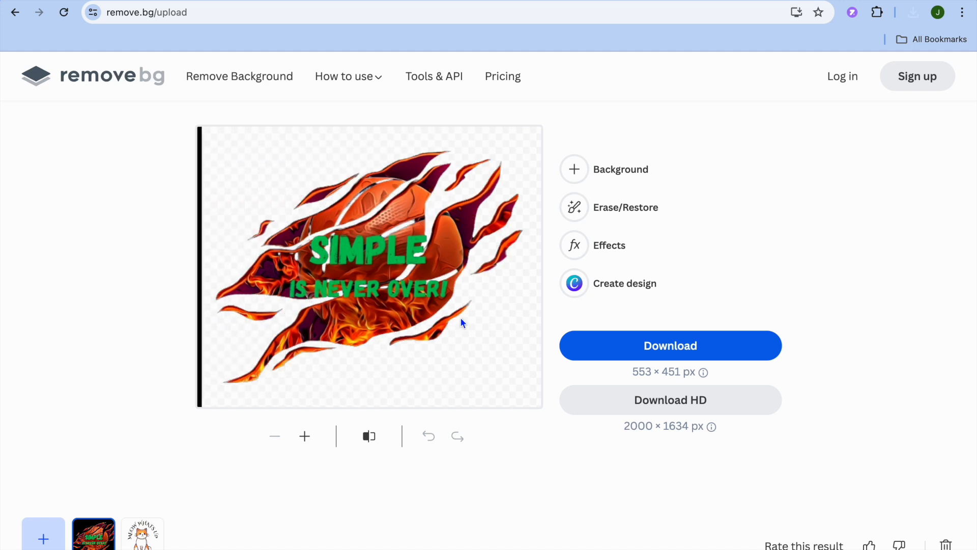
pyautogui.click(660, 352)
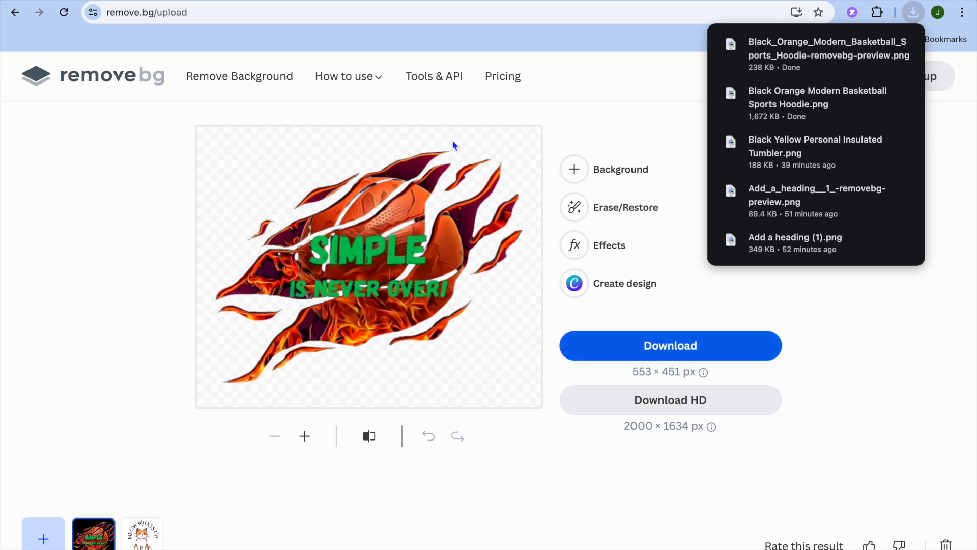
pyautogui.click(366, 36)
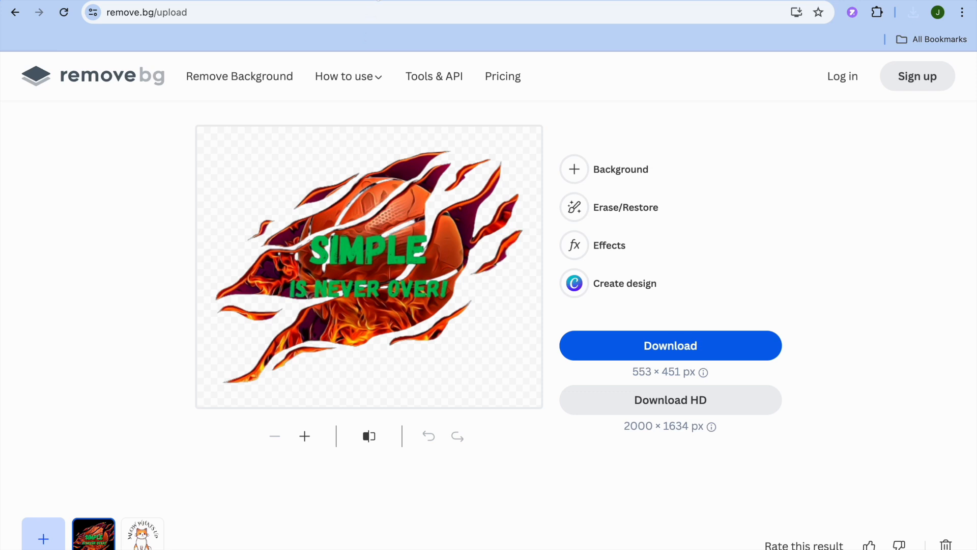
# Switch to Printify, open the existing store account, and start adding a new store with Printify Pop-Up as its sales channel
pyautogui.click(376, 0)
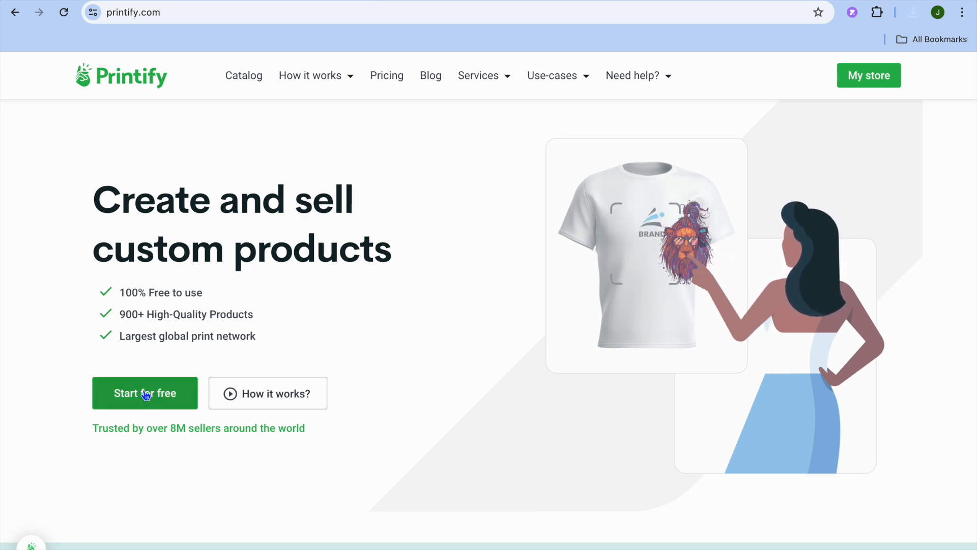
pyautogui.click(866, 77)
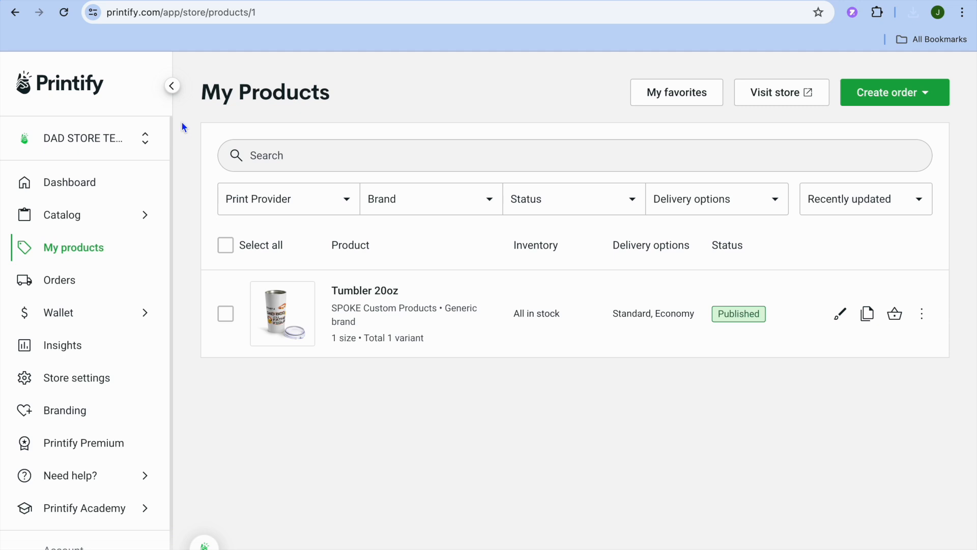
pyautogui.click(77, 145)
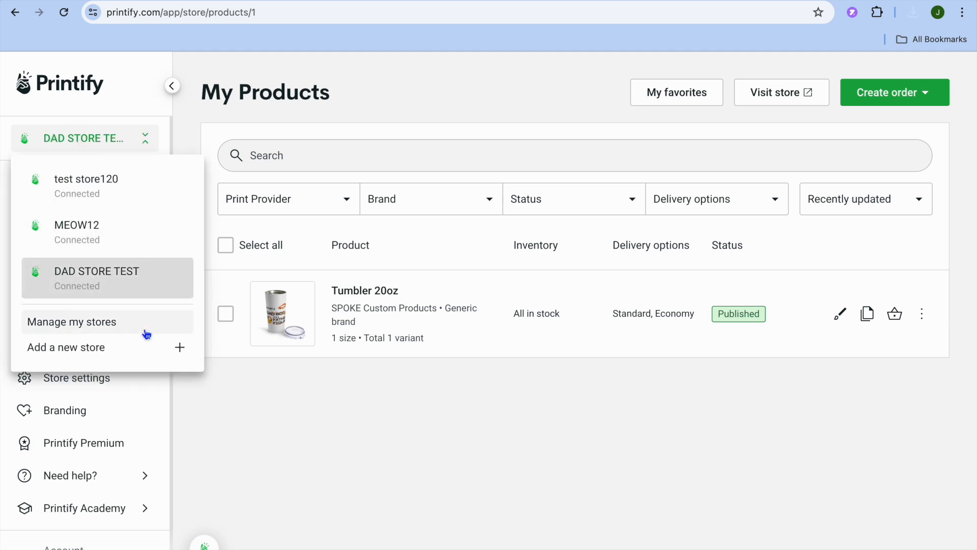
pyautogui.click(111, 352)
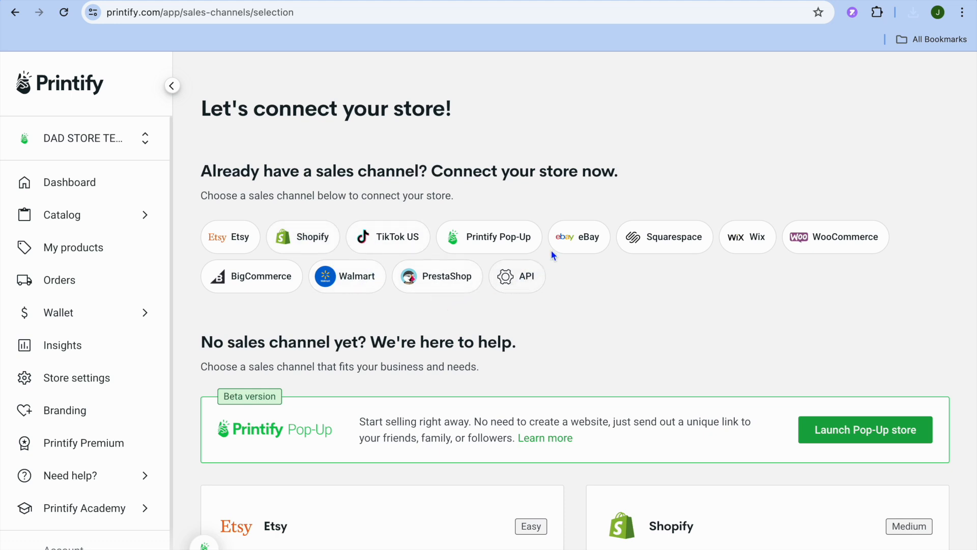
pyautogui.click(491, 245)
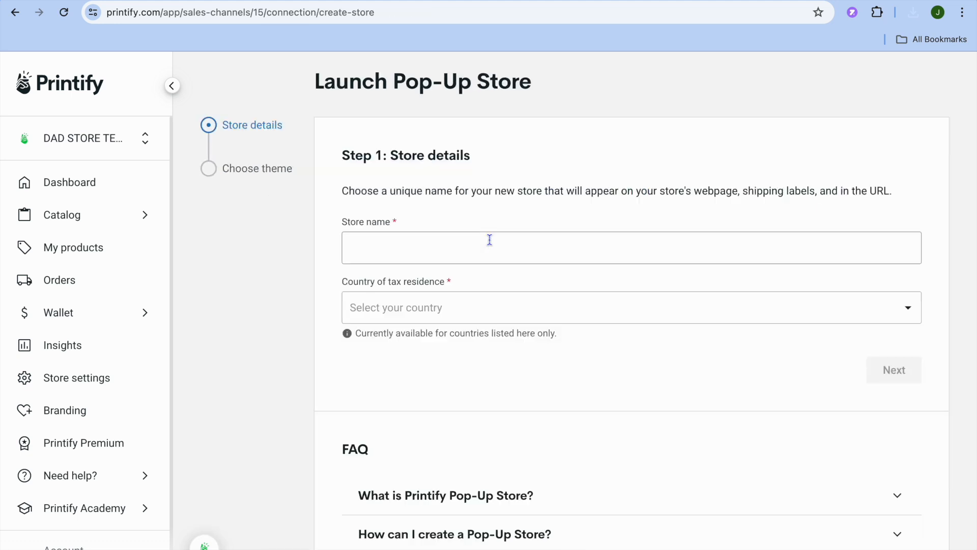
# Name the new Pop-Up store "BASKETBAL FOR LIFE" and check its URL preview
pyautogui.click(433, 247)
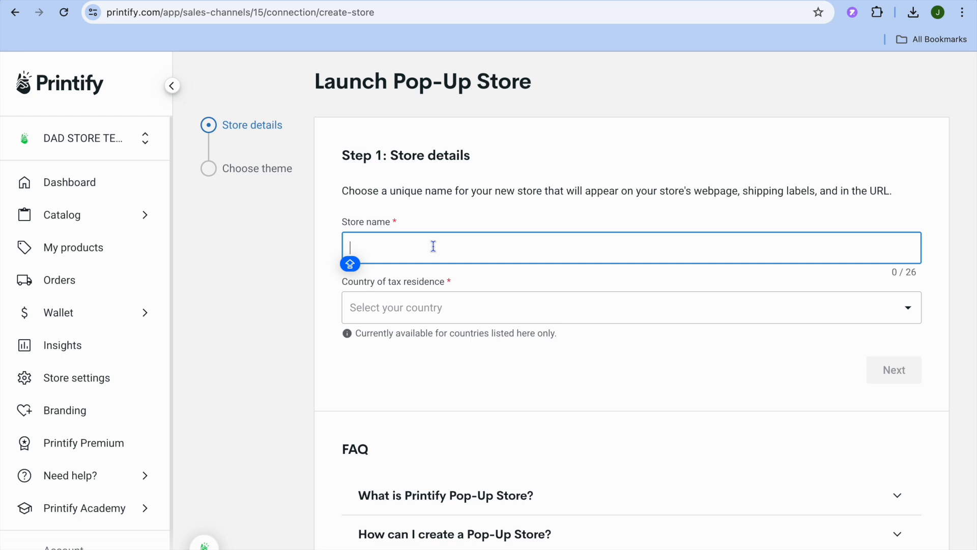
pyautogui.write('BAS')
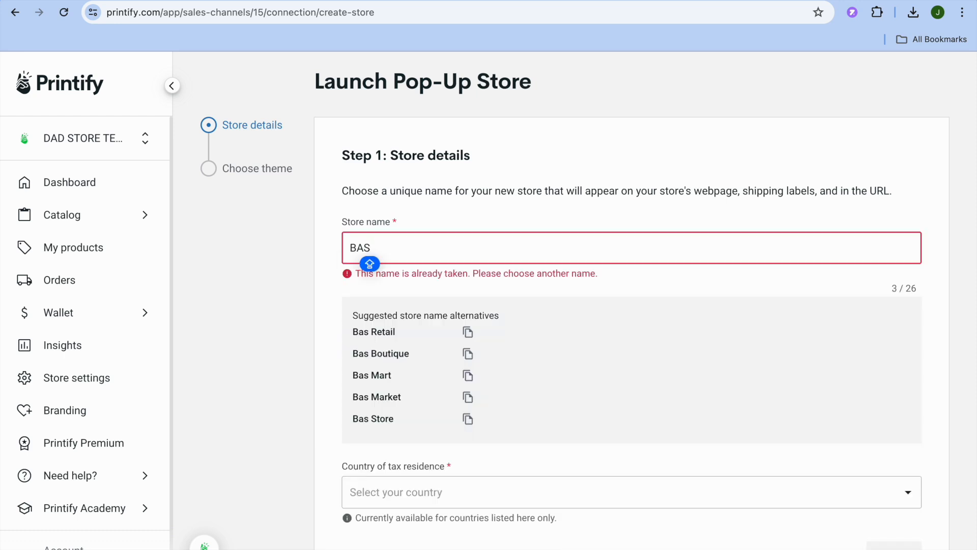
pyautogui.write('KETBA')
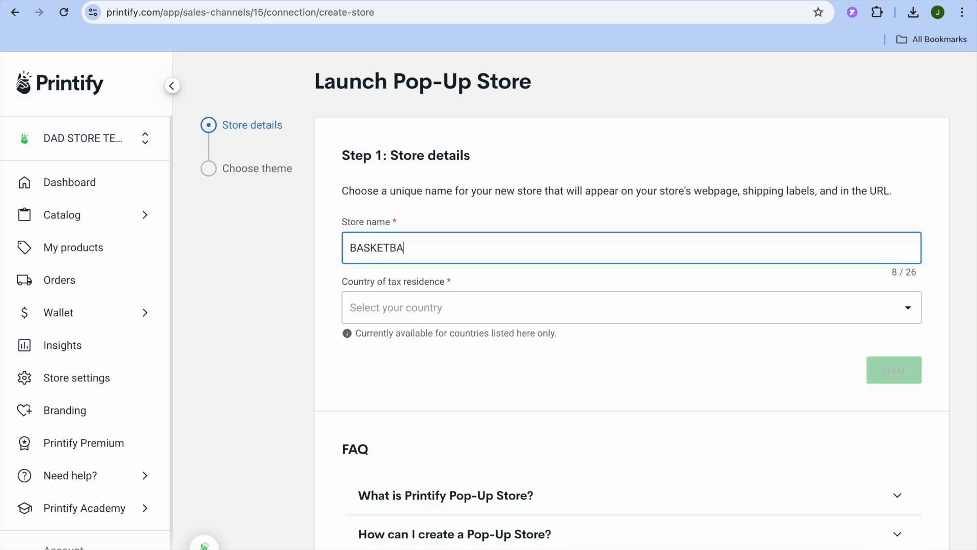
pyautogui.write('L FO')
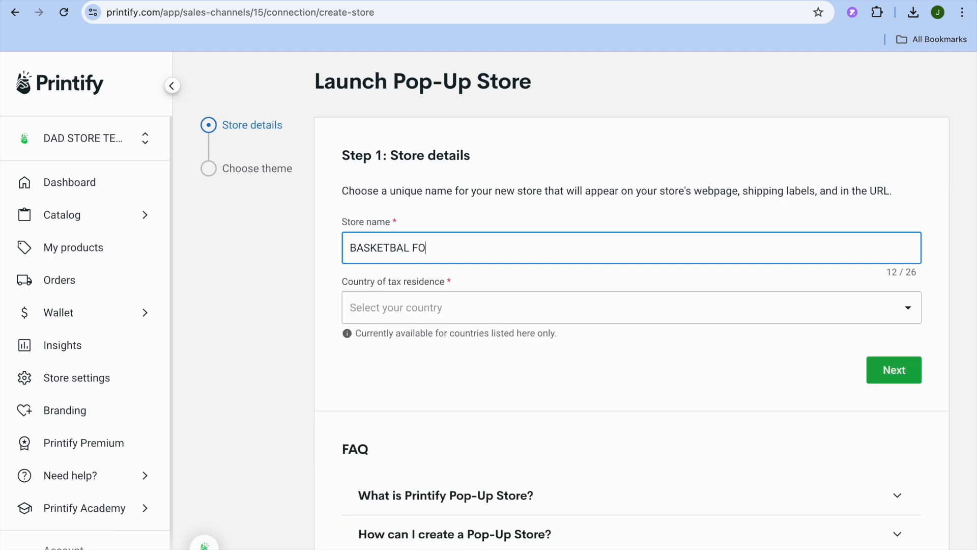
pyautogui.write('R LIFE')
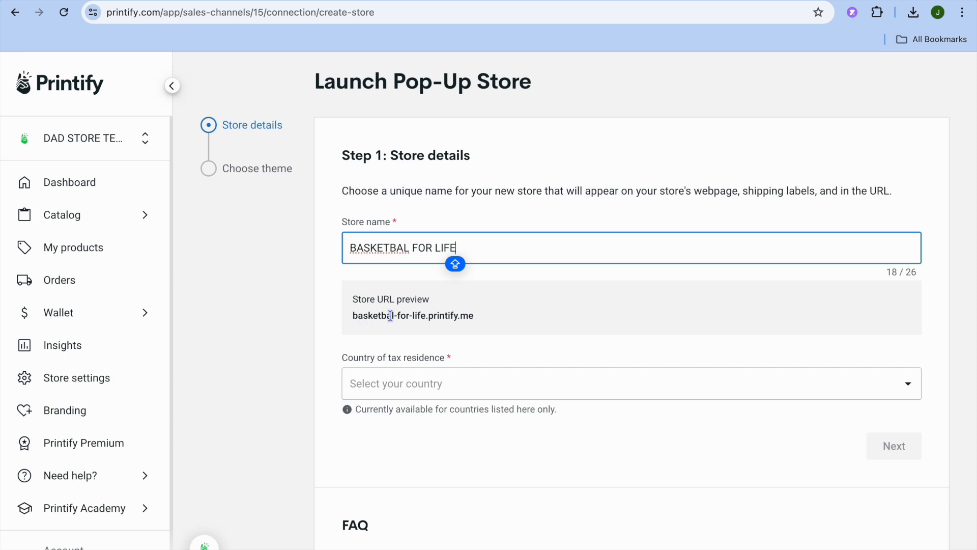
pyautogui.moveTo(351, 315); pyautogui.dragTo(406, 316)
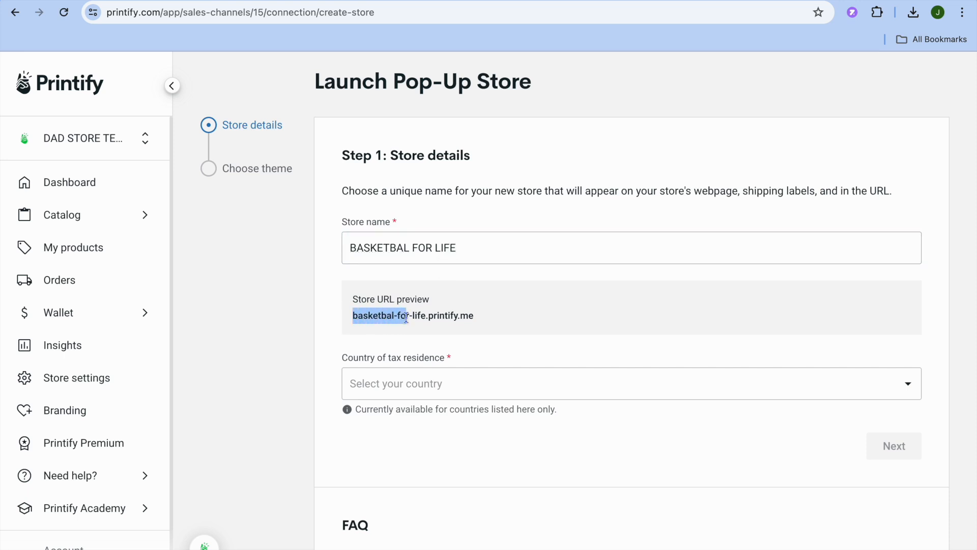
# Set the country of tax residence to Jamaica and continue to the theme selection
pyautogui.click(588, 391)
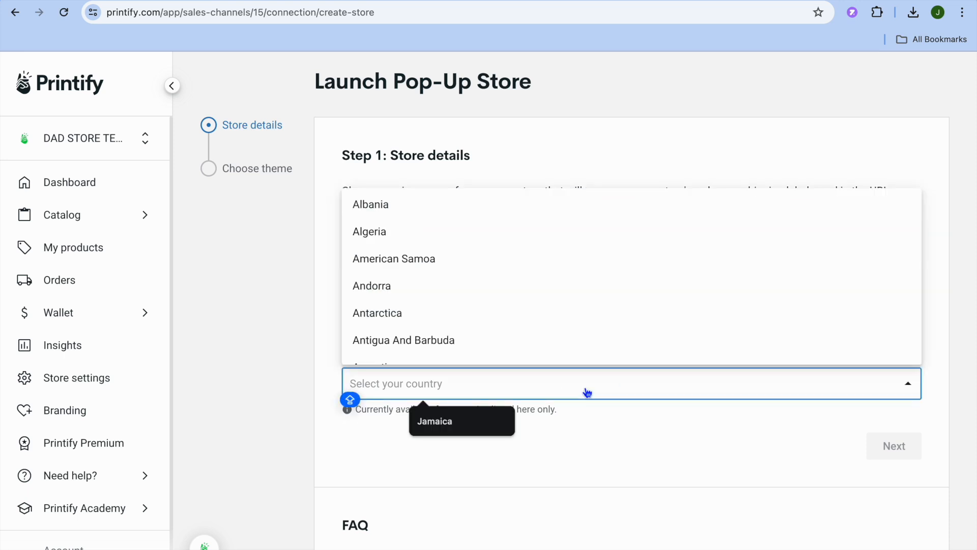
pyautogui.write('JA')
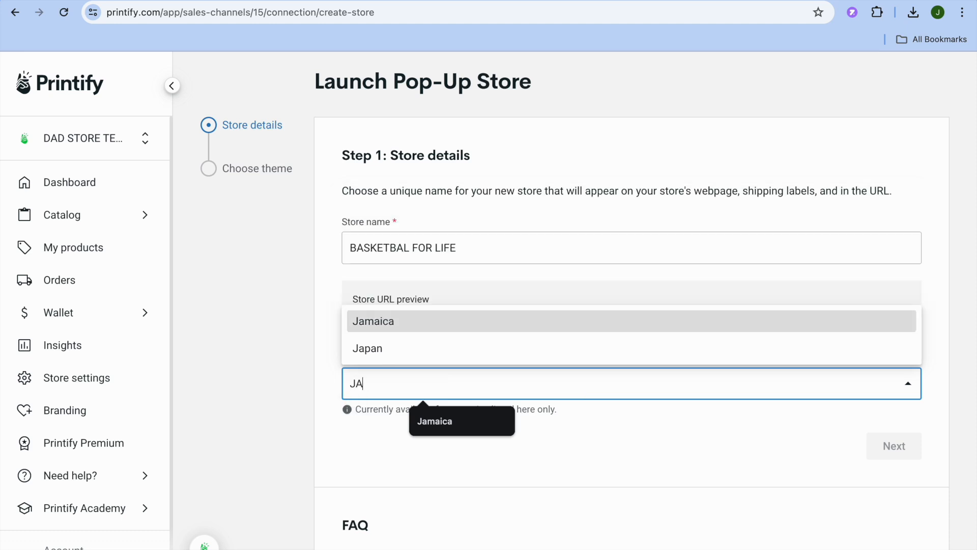
pyautogui.click(602, 328)
pyautogui.click(893, 446)
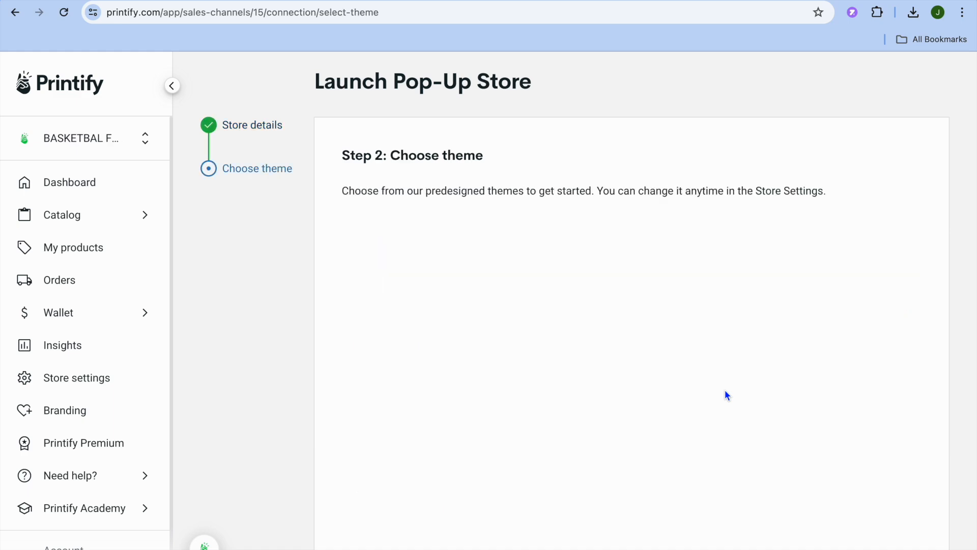
# Choose the black theme in the second row, launch the Pop-Up store, and dismiss the sample order offer
pyautogui.scroll(-9, 570, 402)
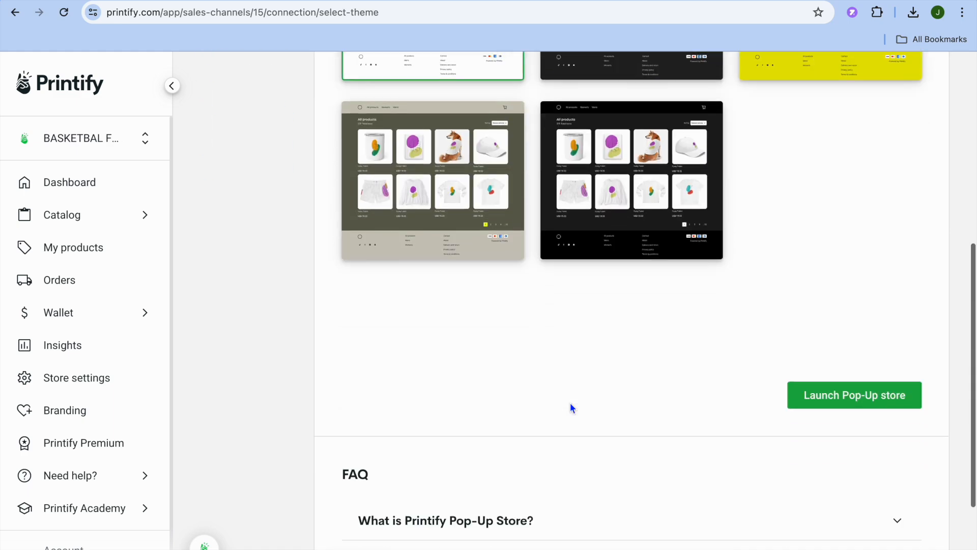
pyautogui.scroll(9, 570, 402)
pyautogui.scroll(-1, 569, 401)
pyautogui.click(586, 538)
pyautogui.scroll(-10, 842, 473)
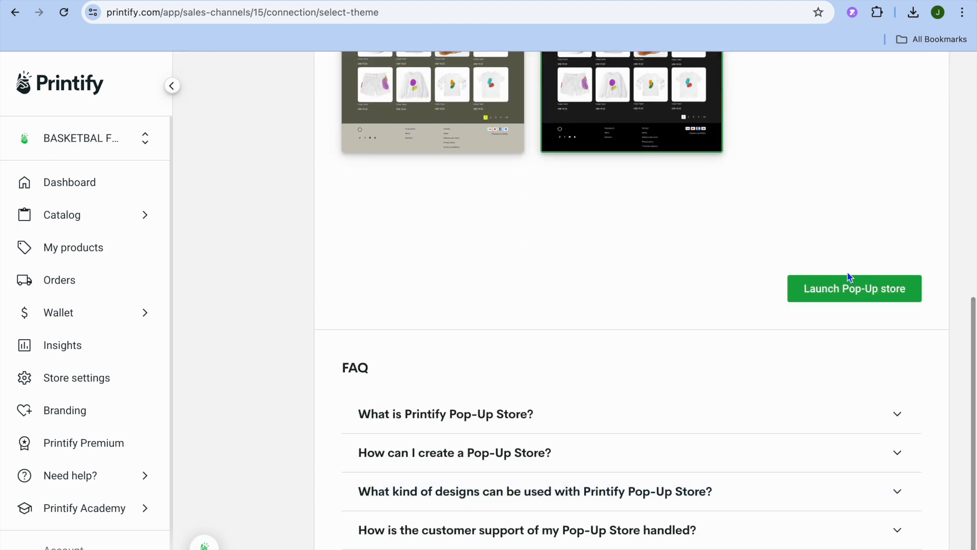
pyautogui.click(842, 297)
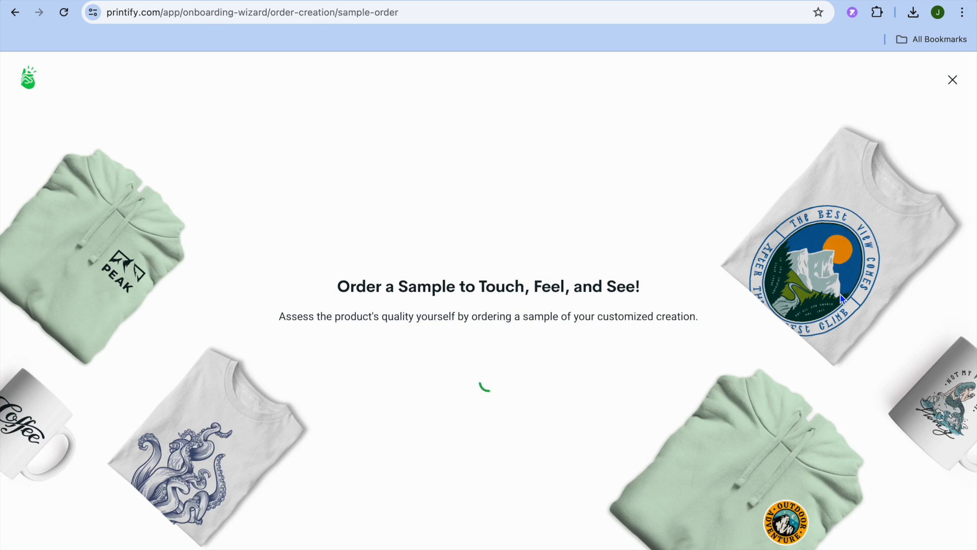
pyautogui.click(951, 81)
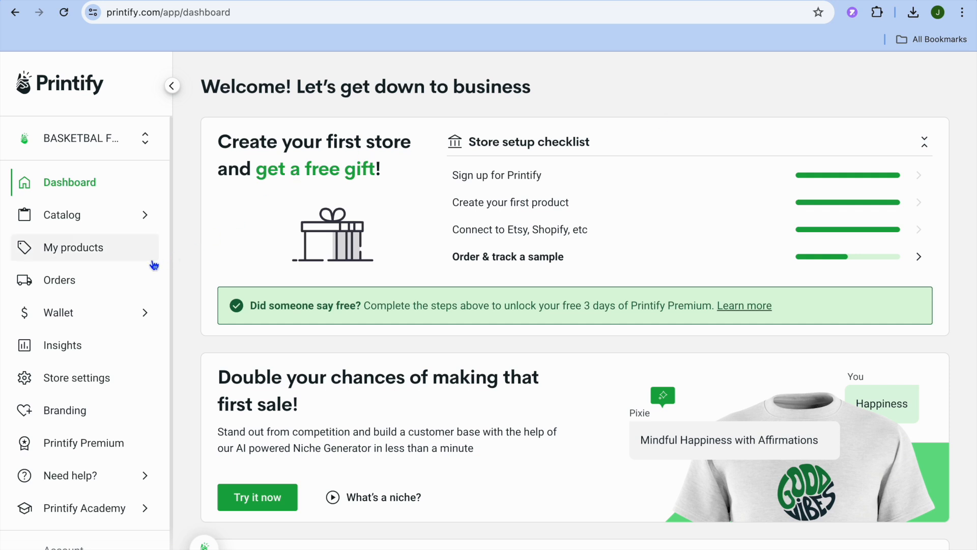
# Open the men's sportswear category of the catalog and search the products for "BASKETBALL"
pyautogui.click(111, 216)
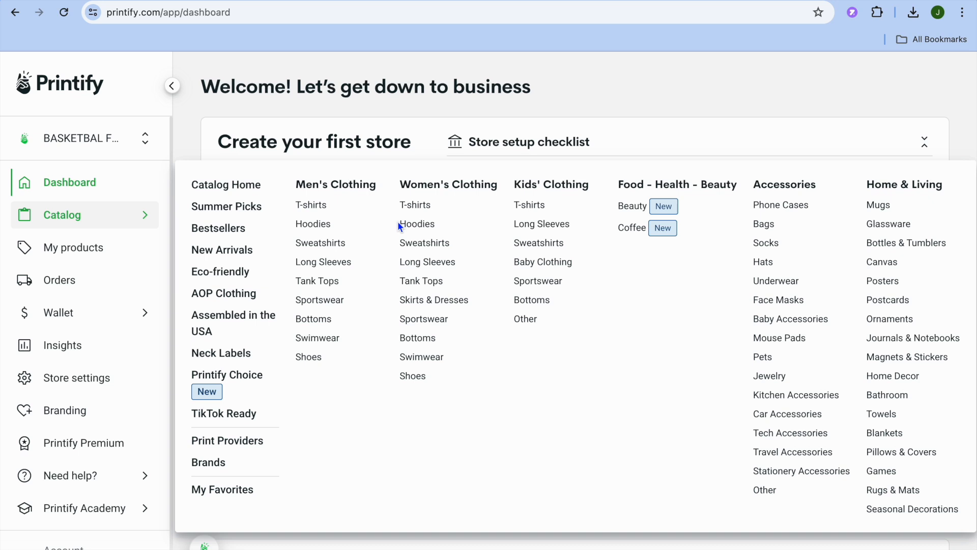
pyautogui.click(333, 304)
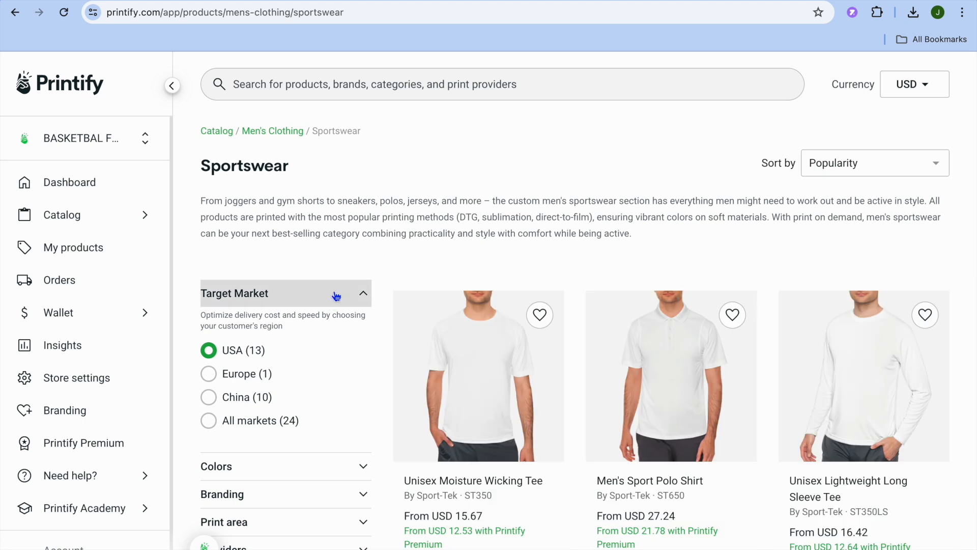
pyautogui.click(331, 84)
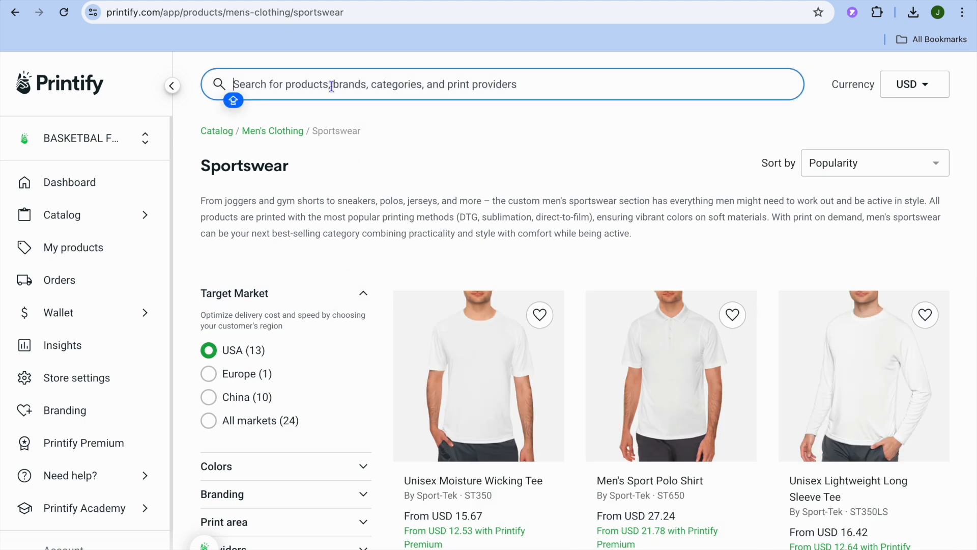
pyautogui.write('J')
pyautogui.press('Return')
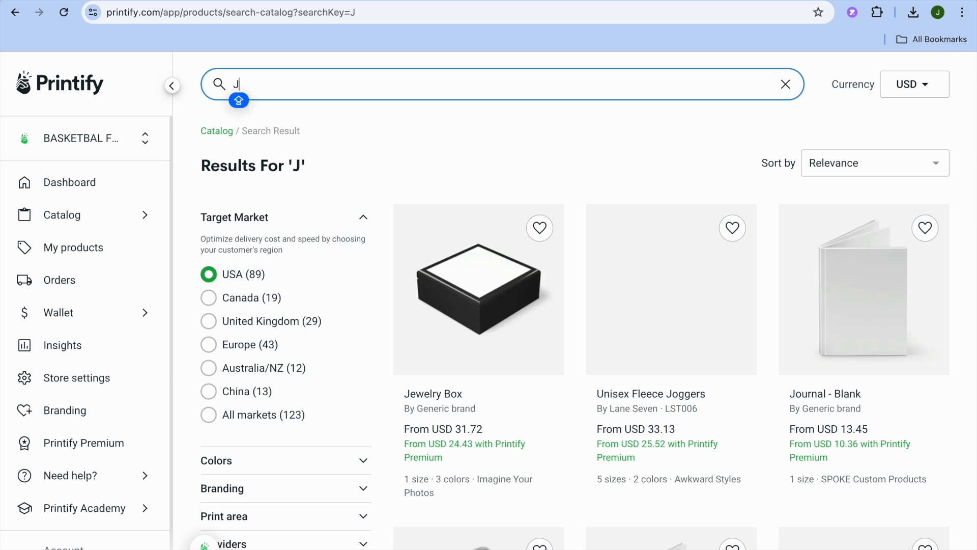
pyautogui.write('BA')
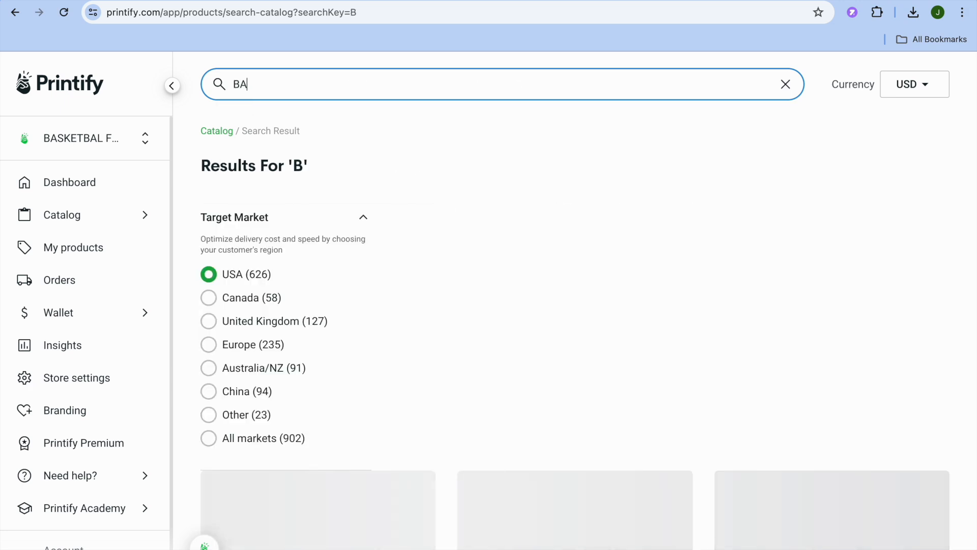
pyautogui.write('SKET')
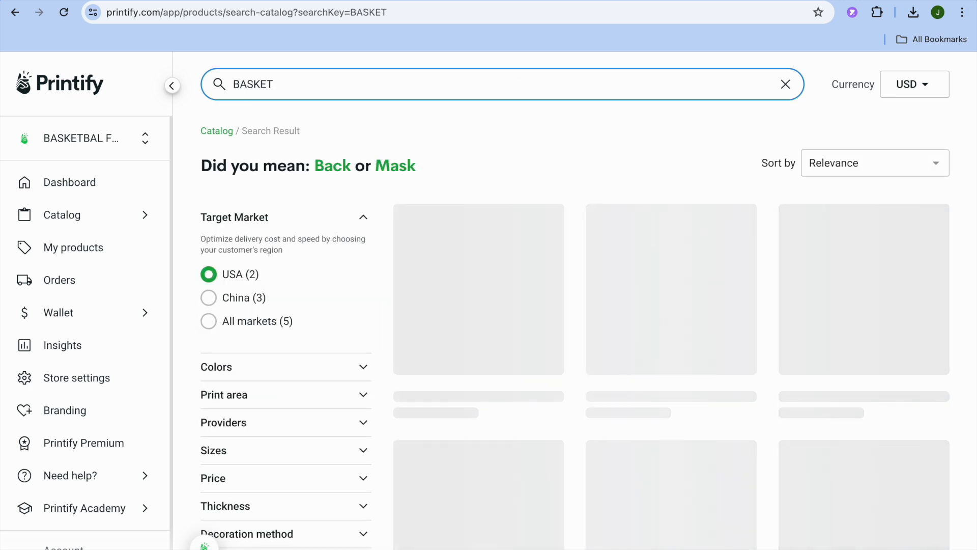
pyautogui.write('BALL')
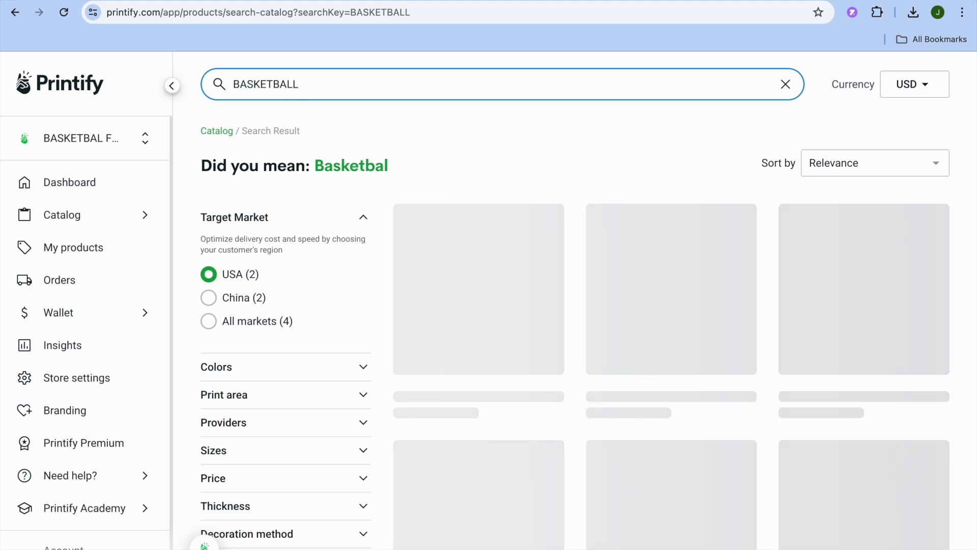
# Open the Basketball Jersey (AOP) product and start designing it with Miami Sublimation as the provider
pyautogui.click(470, 253)
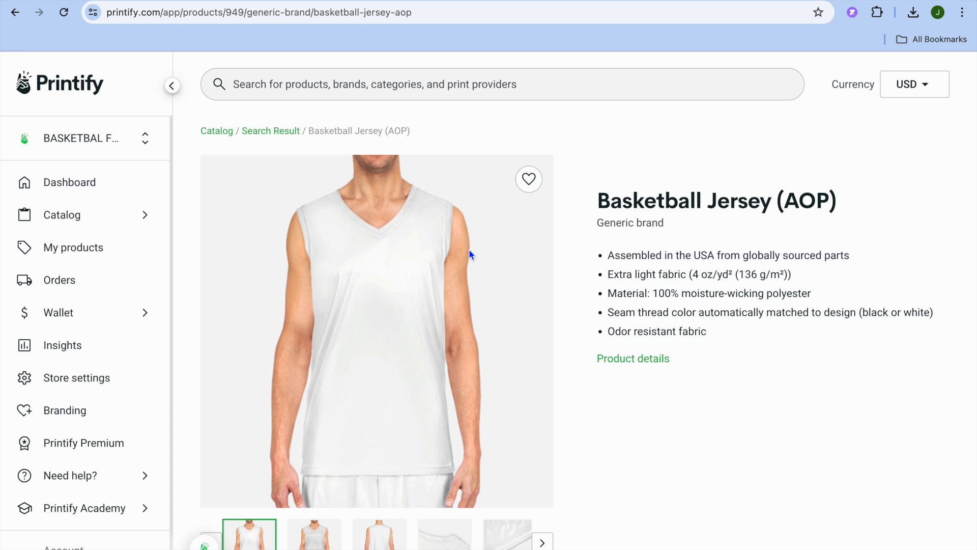
pyautogui.scroll(-6, 469, 249)
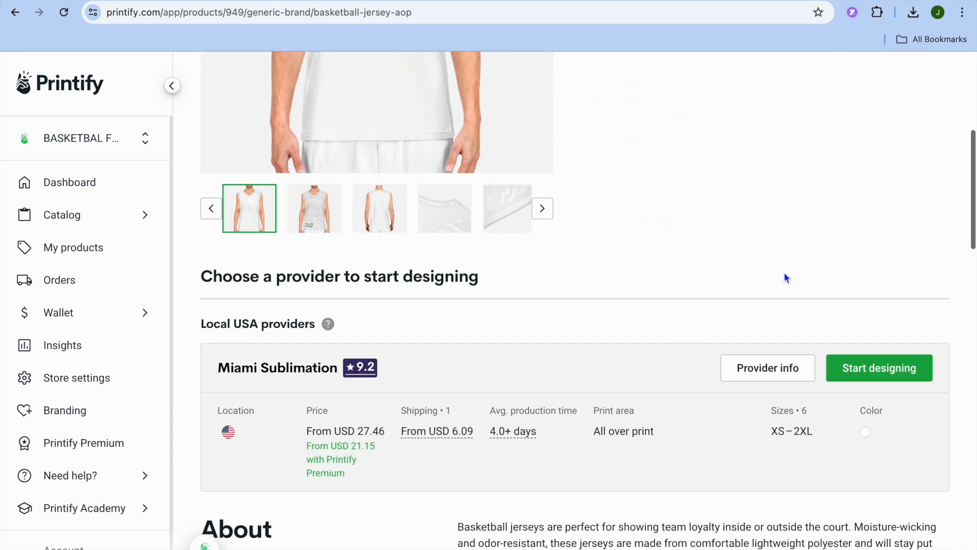
pyautogui.click(909, 369)
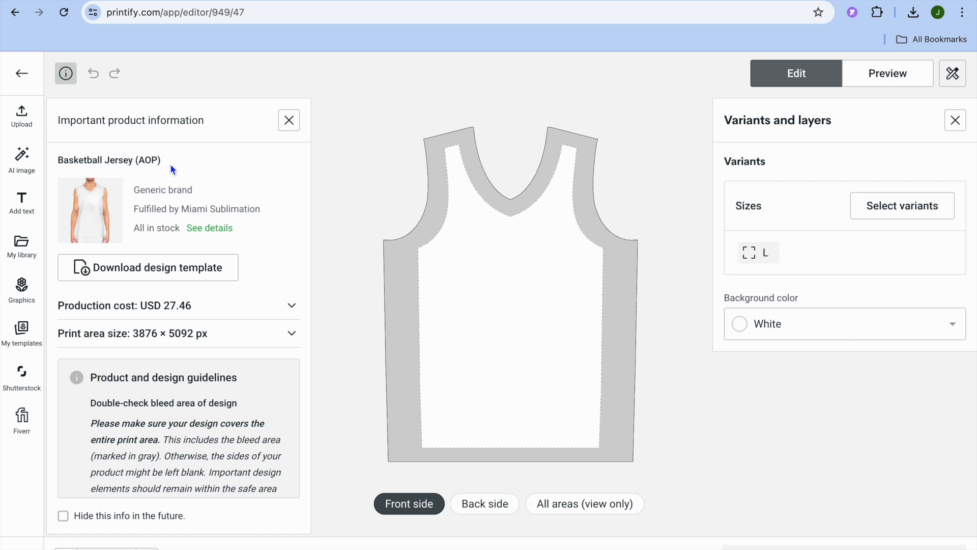
# Upload Black_Orange_Modern_Basketball_Sports_Hoodie-removebg-preview.png from the device's Downloads folder onto the jersey's front side
pyautogui.click(22, 117)
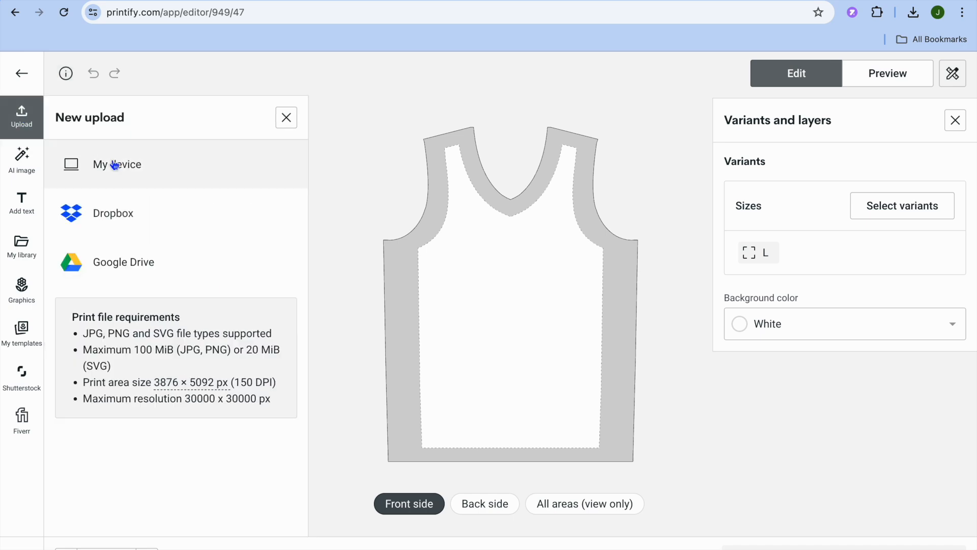
pyautogui.click(129, 166)
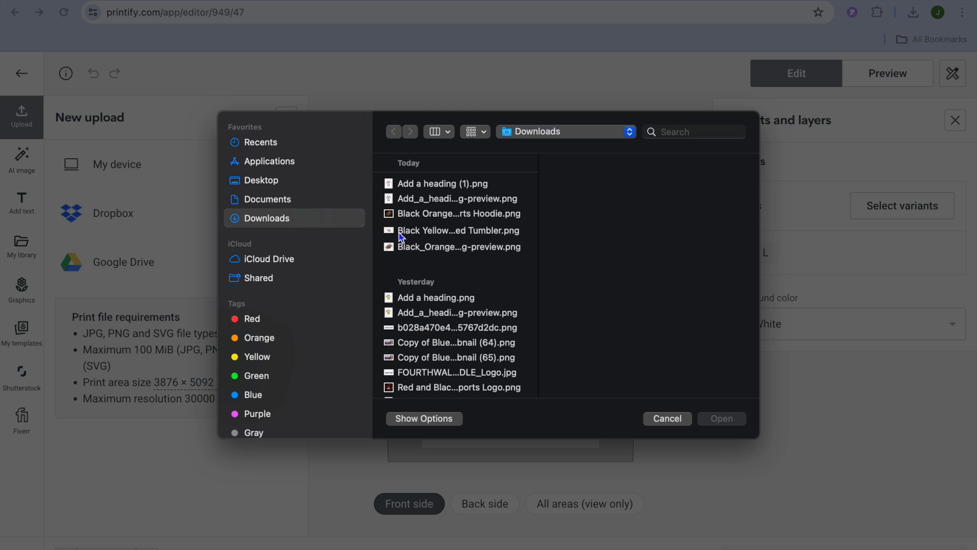
pyautogui.click(425, 256)
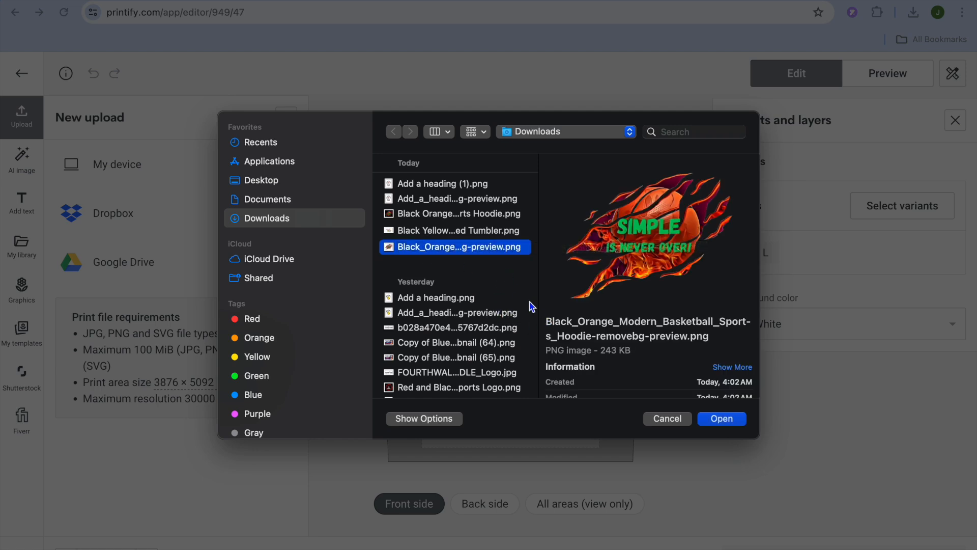
pyautogui.click(725, 420)
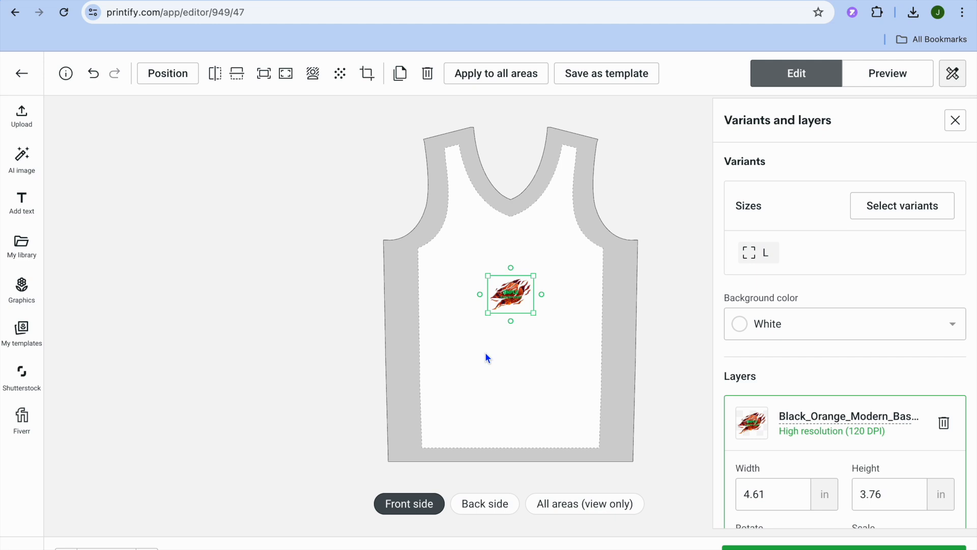
# Enlarge the front design to about 16.7 × 13.6 in, move it slightly lower on the jersey, and save the product
pyautogui.moveTo(533, 314); pyautogui.dragTo(582, 371)
pyautogui.moveTo(486, 273); pyautogui.dragTo(390, 258)
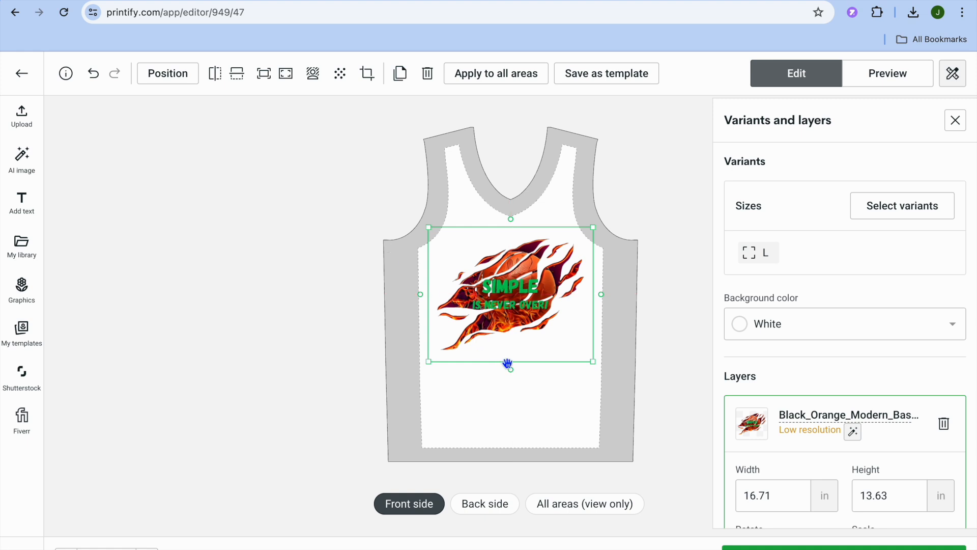
pyautogui.moveTo(508, 303); pyautogui.dragTo(509, 327)
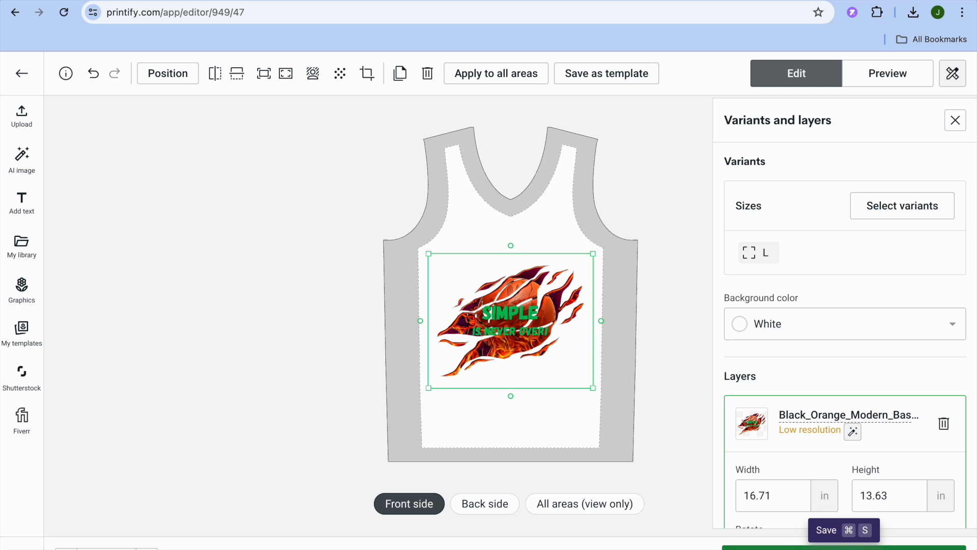
pyautogui.click(844, 547)
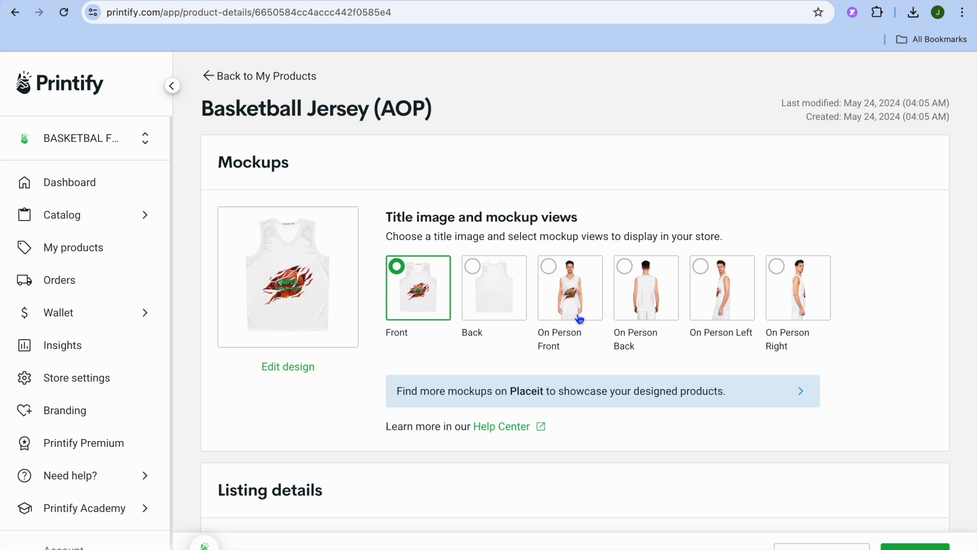
# Set the On Person Front mockup as the title image and check the product's title and description
pyautogui.click(554, 269)
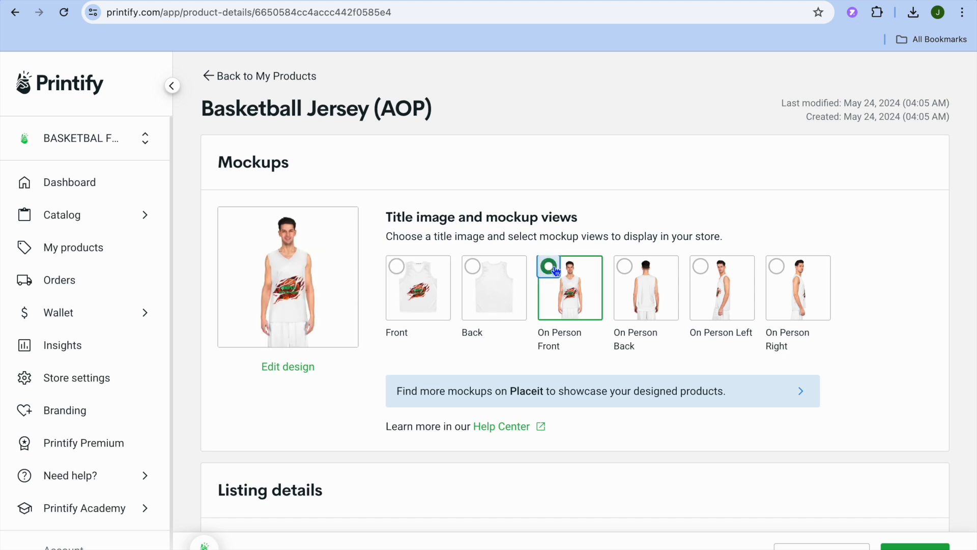
pyautogui.scroll(-10, 652, 430)
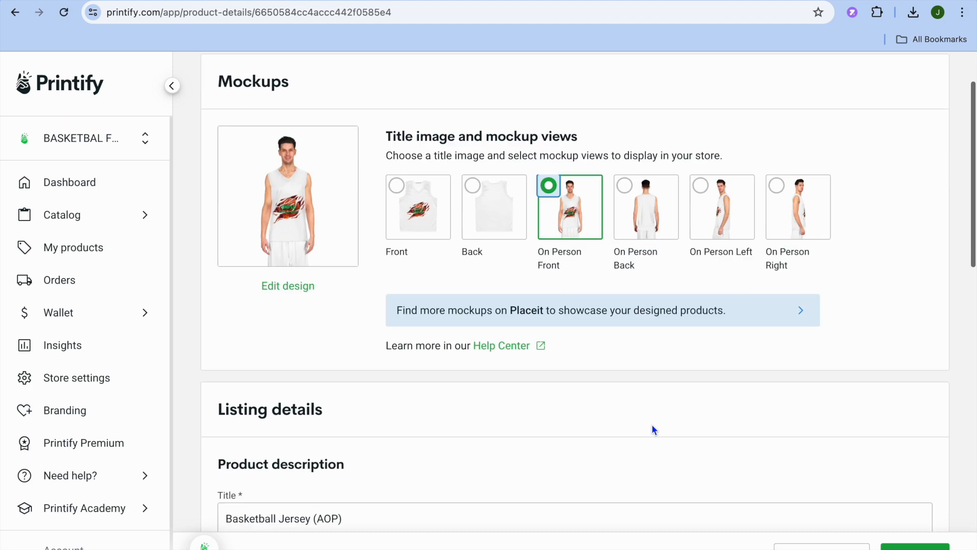
pyautogui.click(375, 109)
pyautogui.click(413, 253)
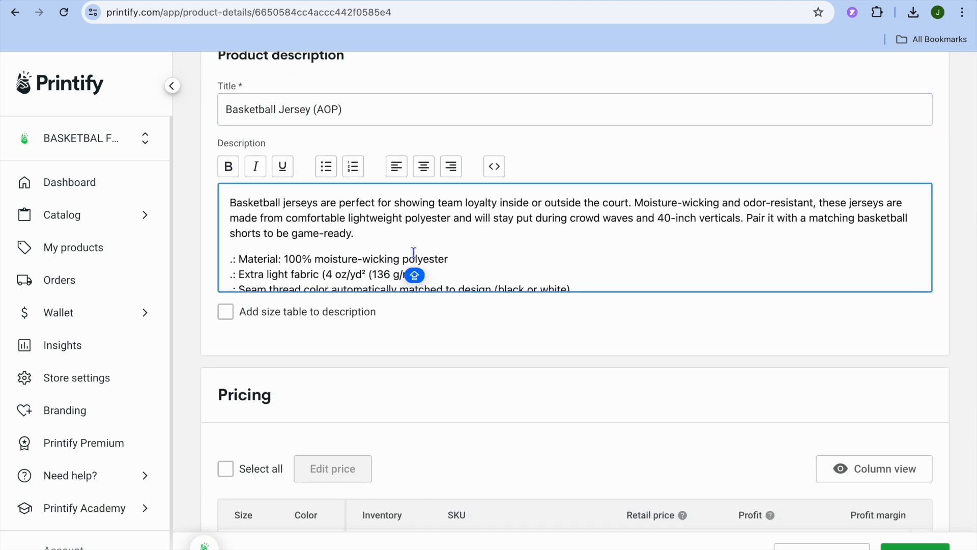
# Check the pricing of the size L variant and publish the jersey to the store
pyautogui.scroll(-2, 414, 252)
pyautogui.scroll(-2, 457, 445)
pyautogui.scroll(-4, 458, 444)
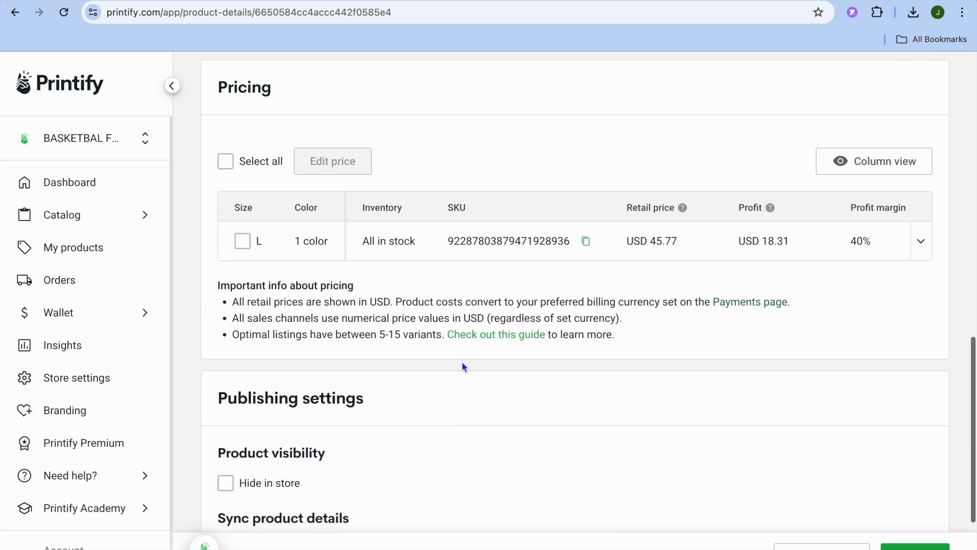
pyautogui.click(243, 242)
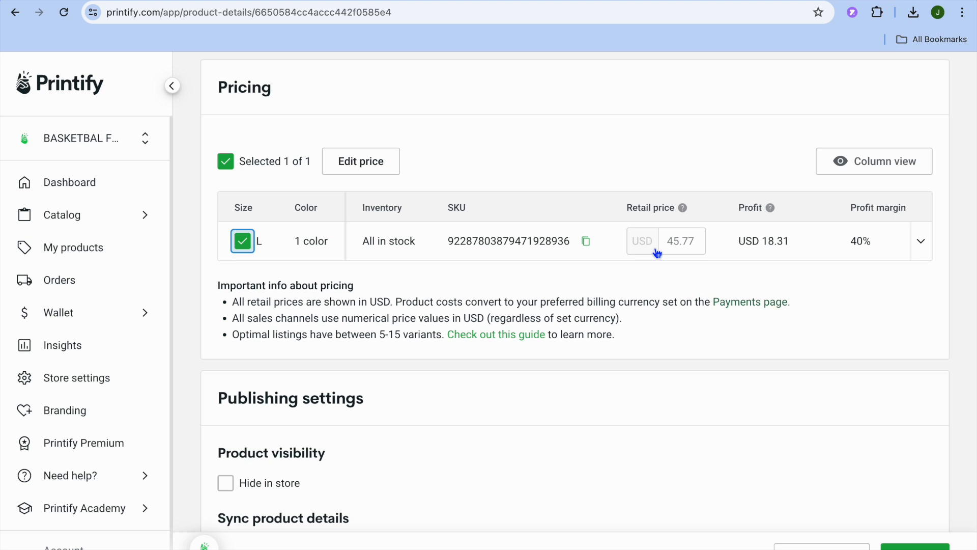
pyautogui.scroll(-1, 657, 253)
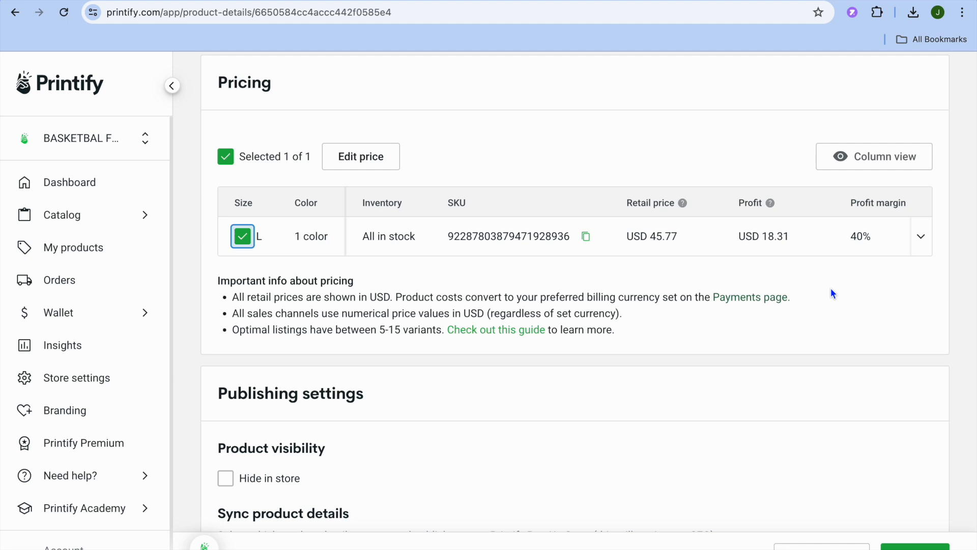
pyautogui.click(243, 236)
pyautogui.click(922, 546)
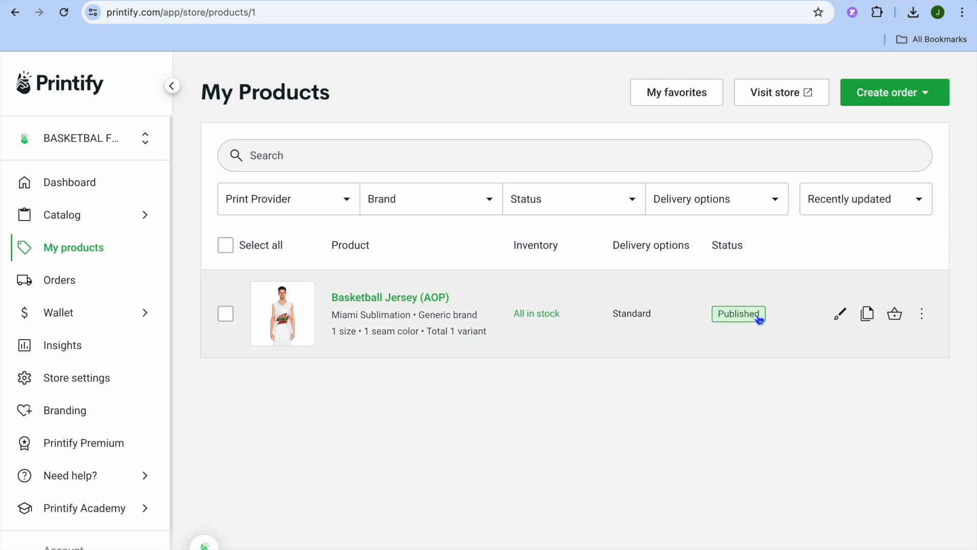
# View the published Basketball Jersey (AOP) in the Pop-Up store and inspect its main image up close
pyautogui.click(923, 315)
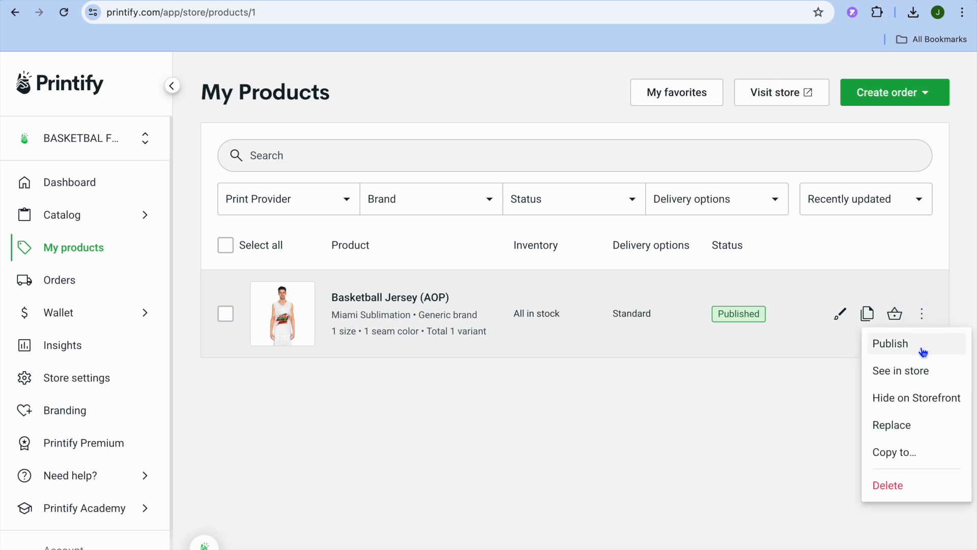
pyautogui.click(910, 374)
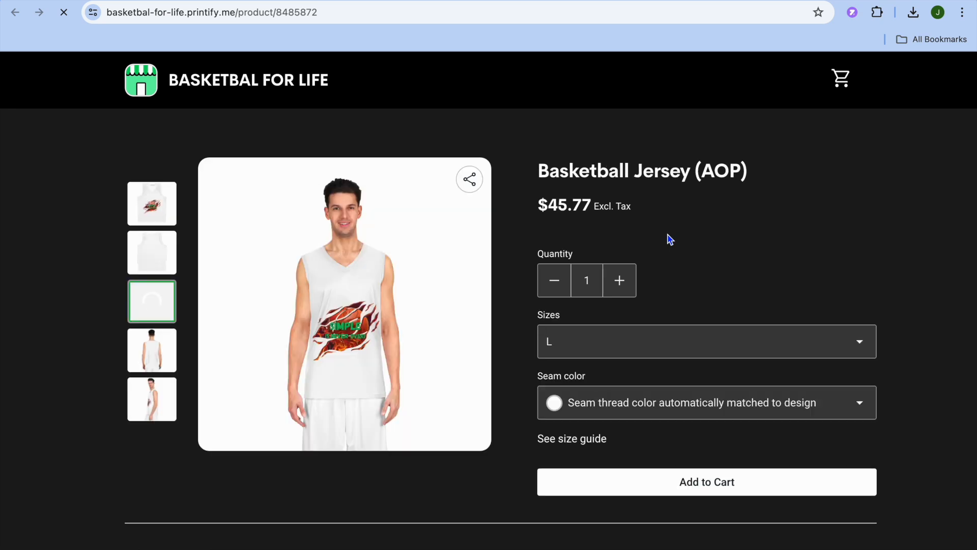
pyautogui.moveTo(329, 277)
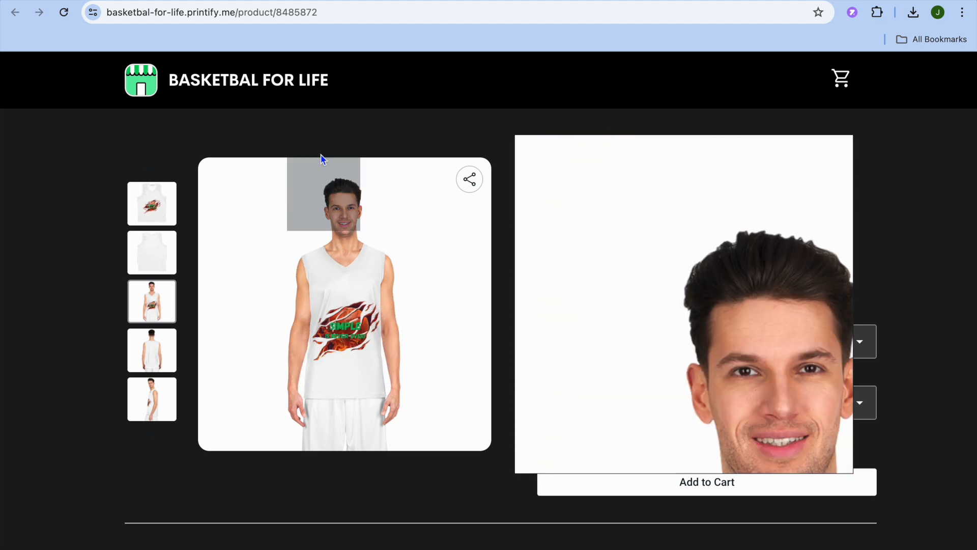
# Examine the store page's web address, product description, key features, care instructions, and shipping details
pyautogui.click(336, 13)
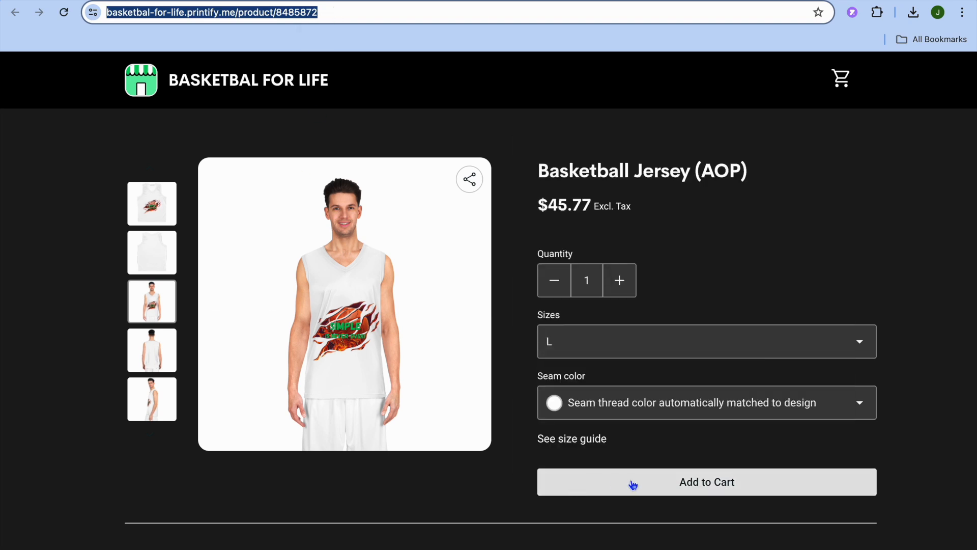
pyautogui.scroll(-5, 633, 485)
pyautogui.scroll(-3, 633, 485)
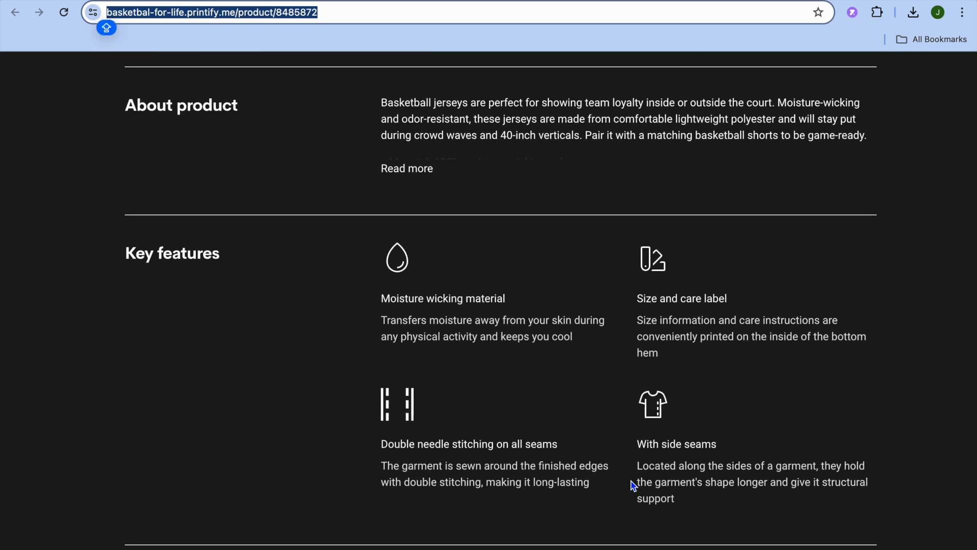
pyautogui.scroll(-4, 633, 485)
pyautogui.scroll(-5, 634, 485)
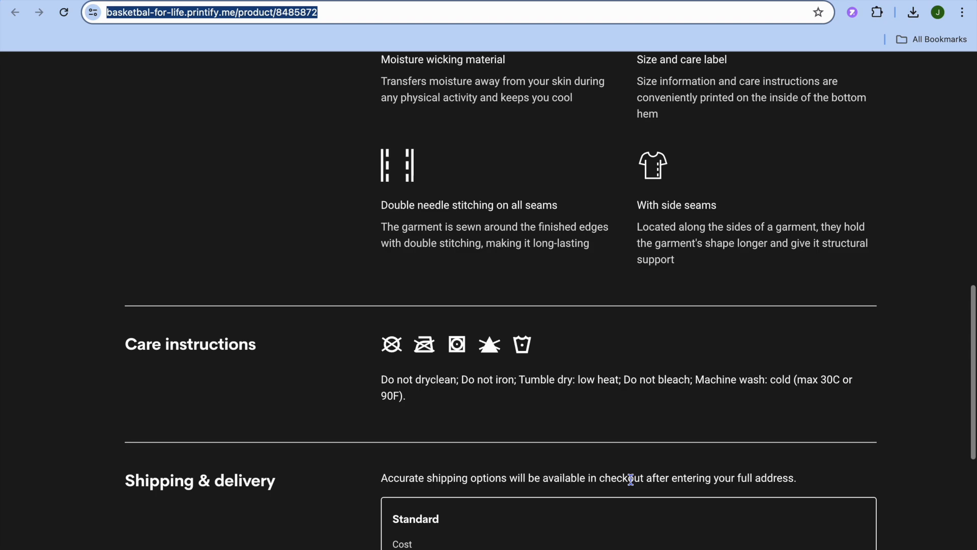
pyautogui.press('capslock')
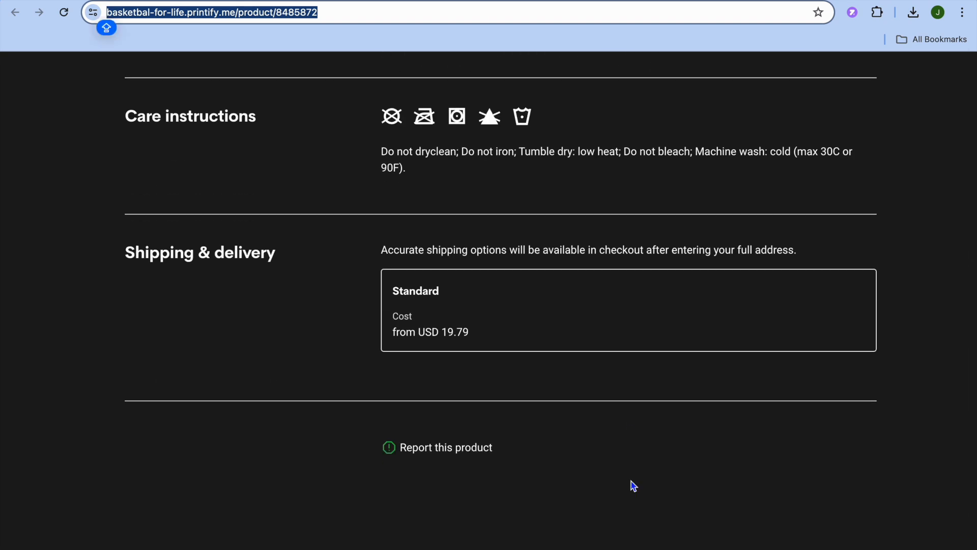
pyautogui.scroll(10, 633, 486)
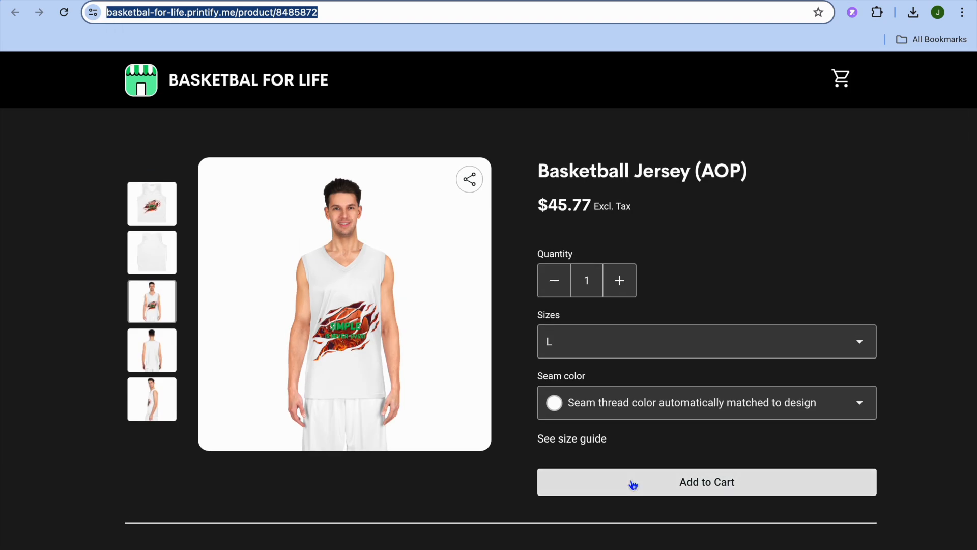
pyautogui.click(769, 232)
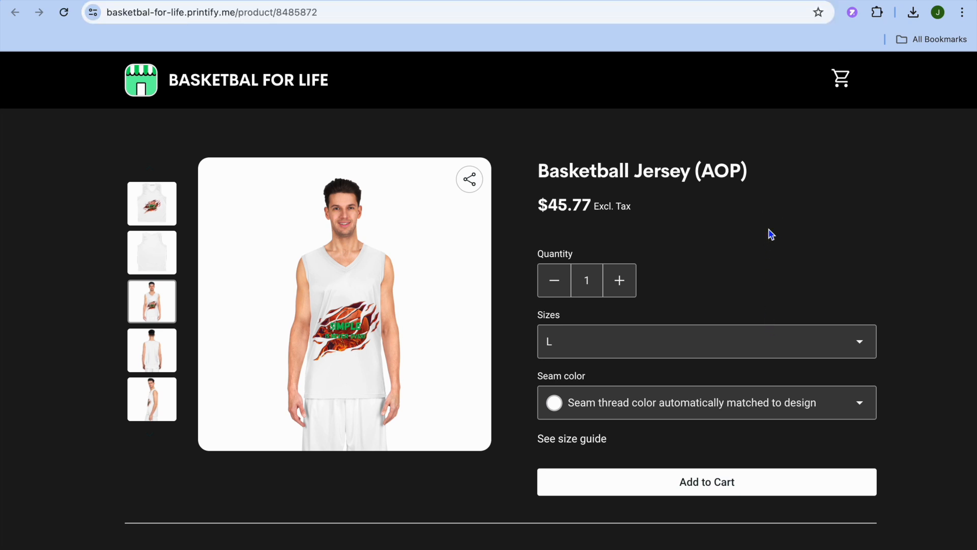